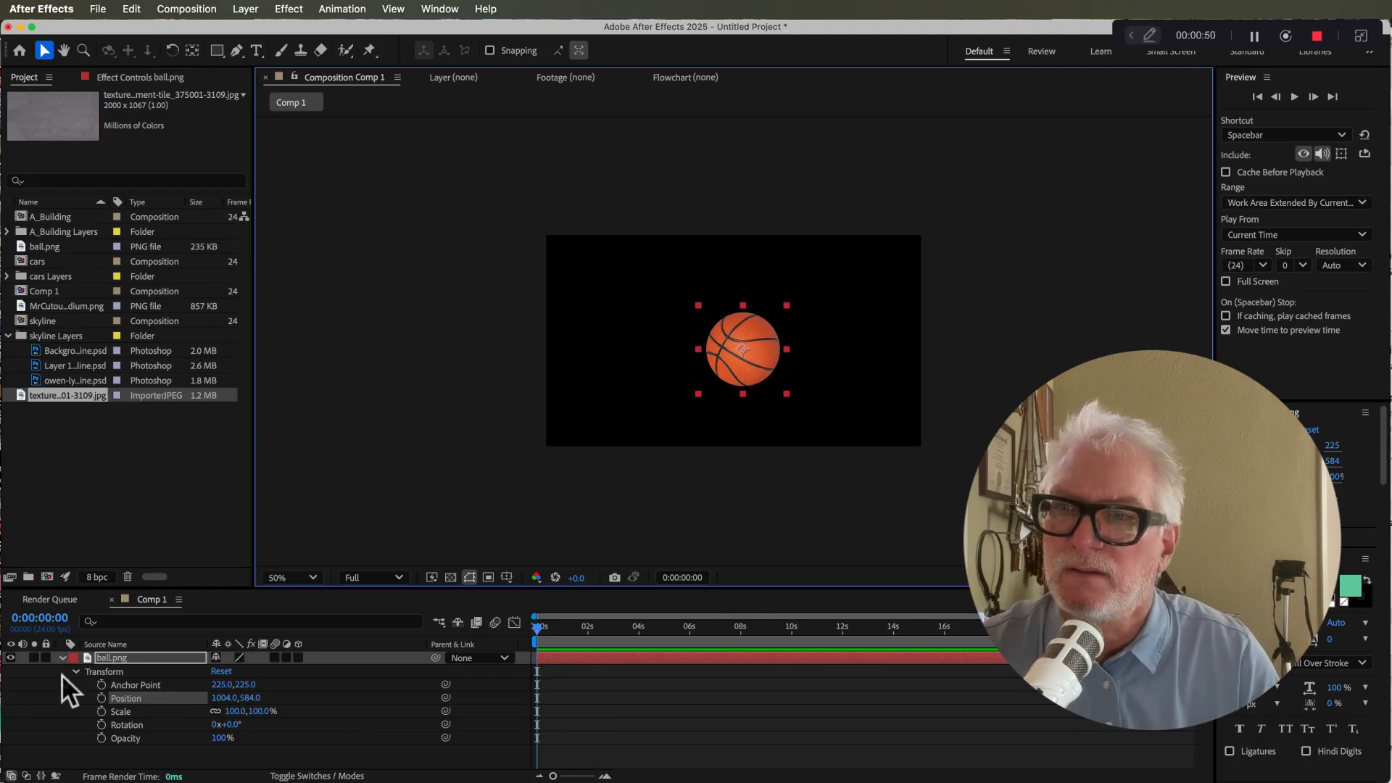
Step: Reposition the basketball in the composition and set its scale to 120%
drag(732, 360, 764, 368)
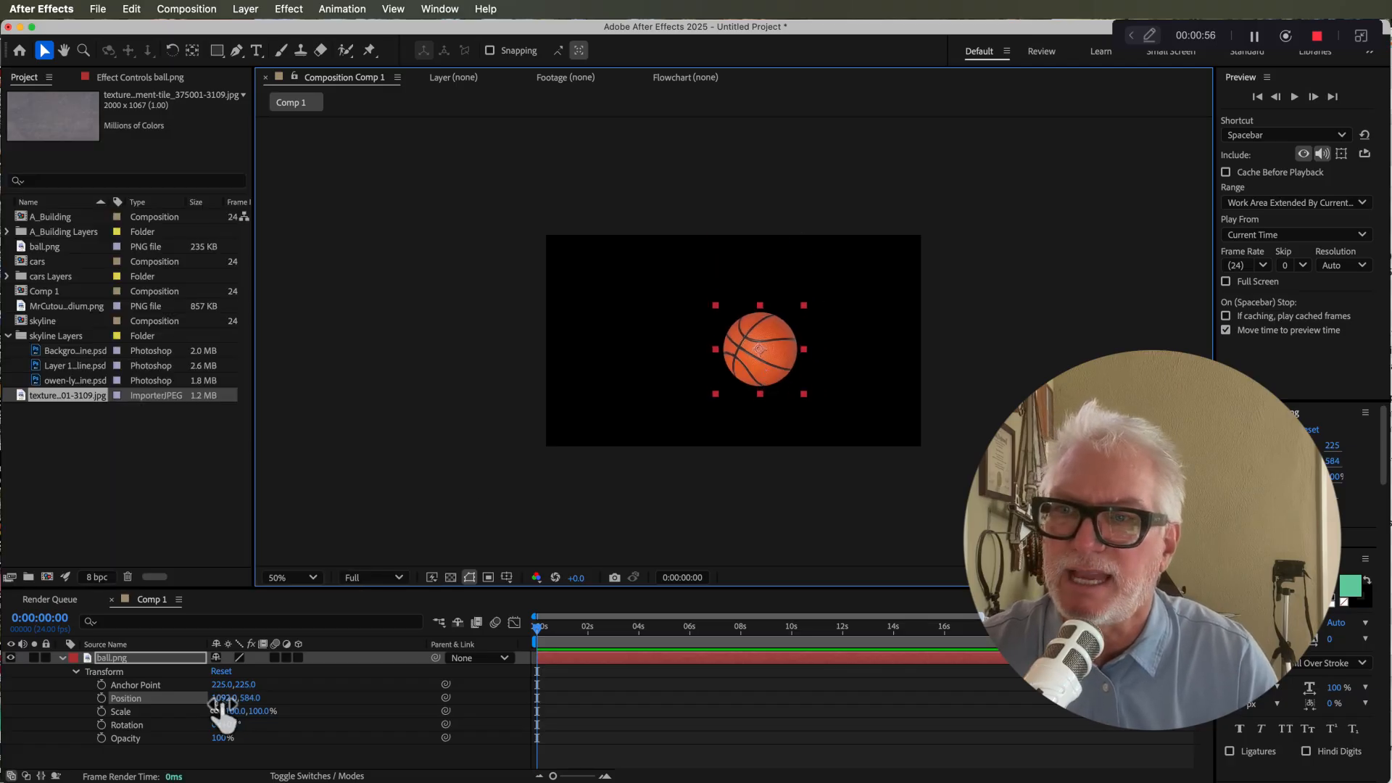
drag(250, 698, 281, 716)
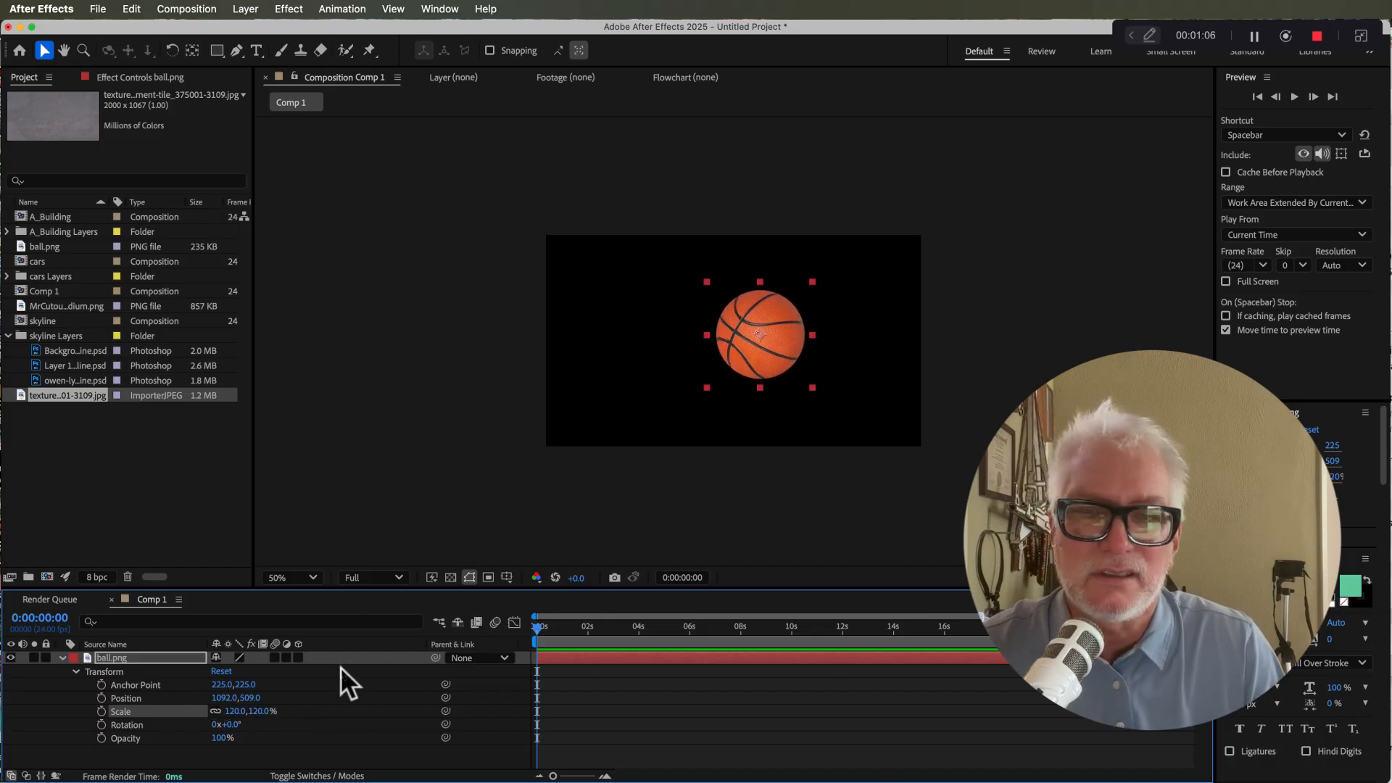
Step: Turn the ball.png layer into a 3D layer
click(297, 657)
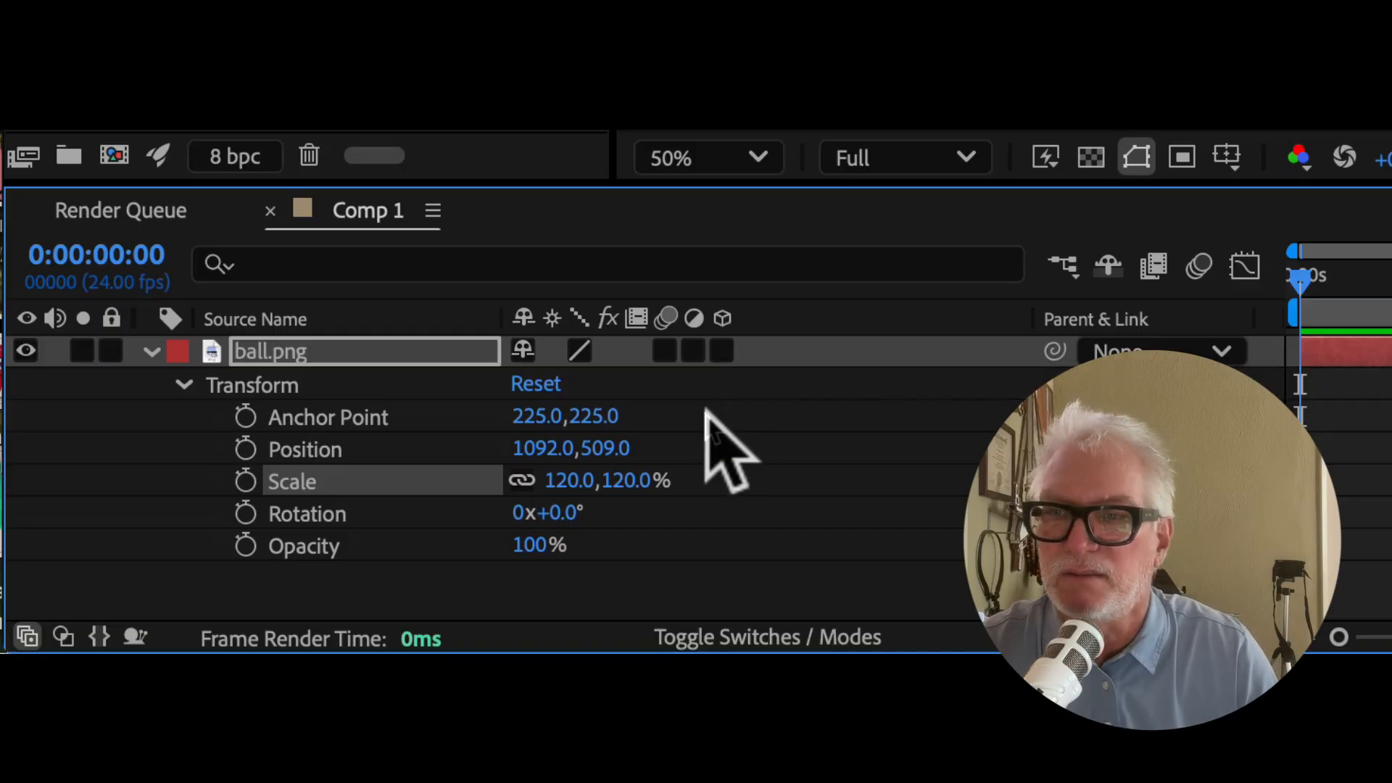
click(723, 351)
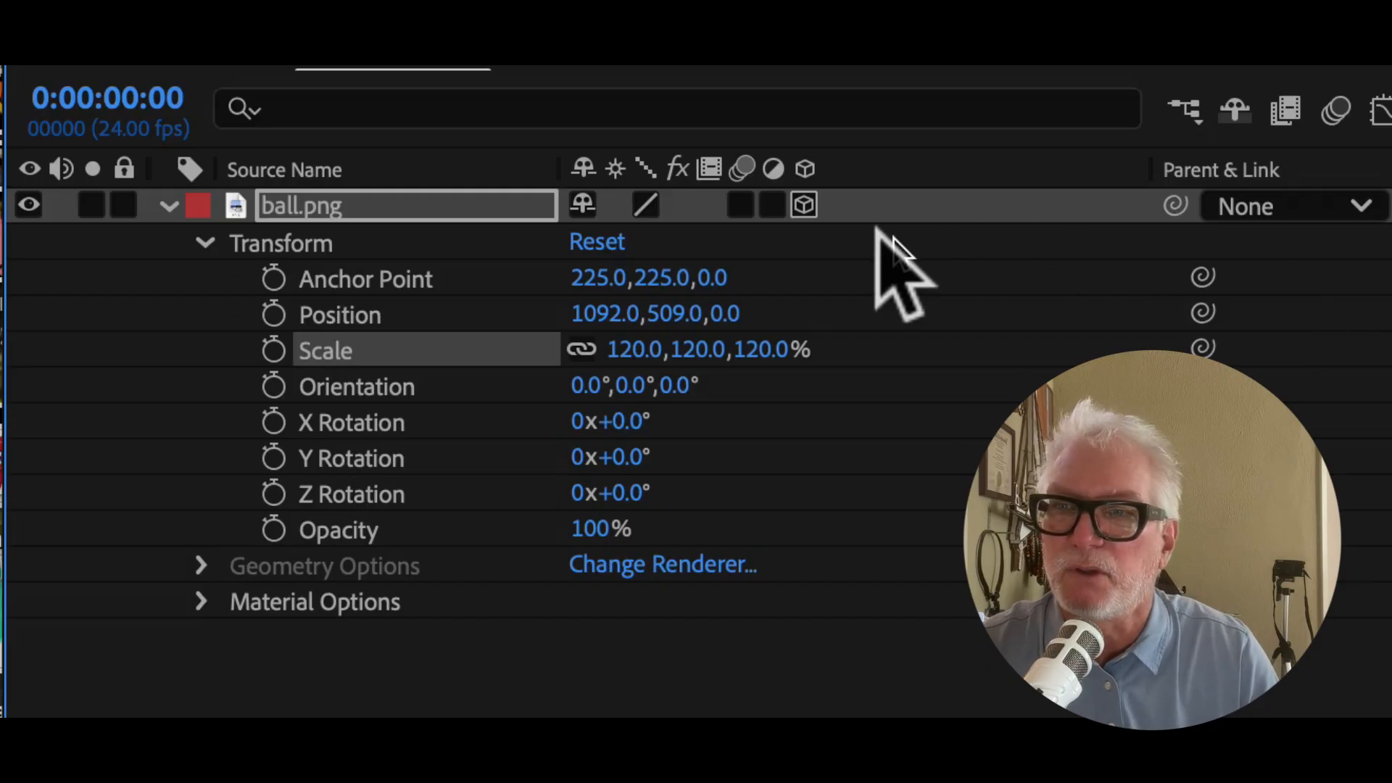
click(804, 205)
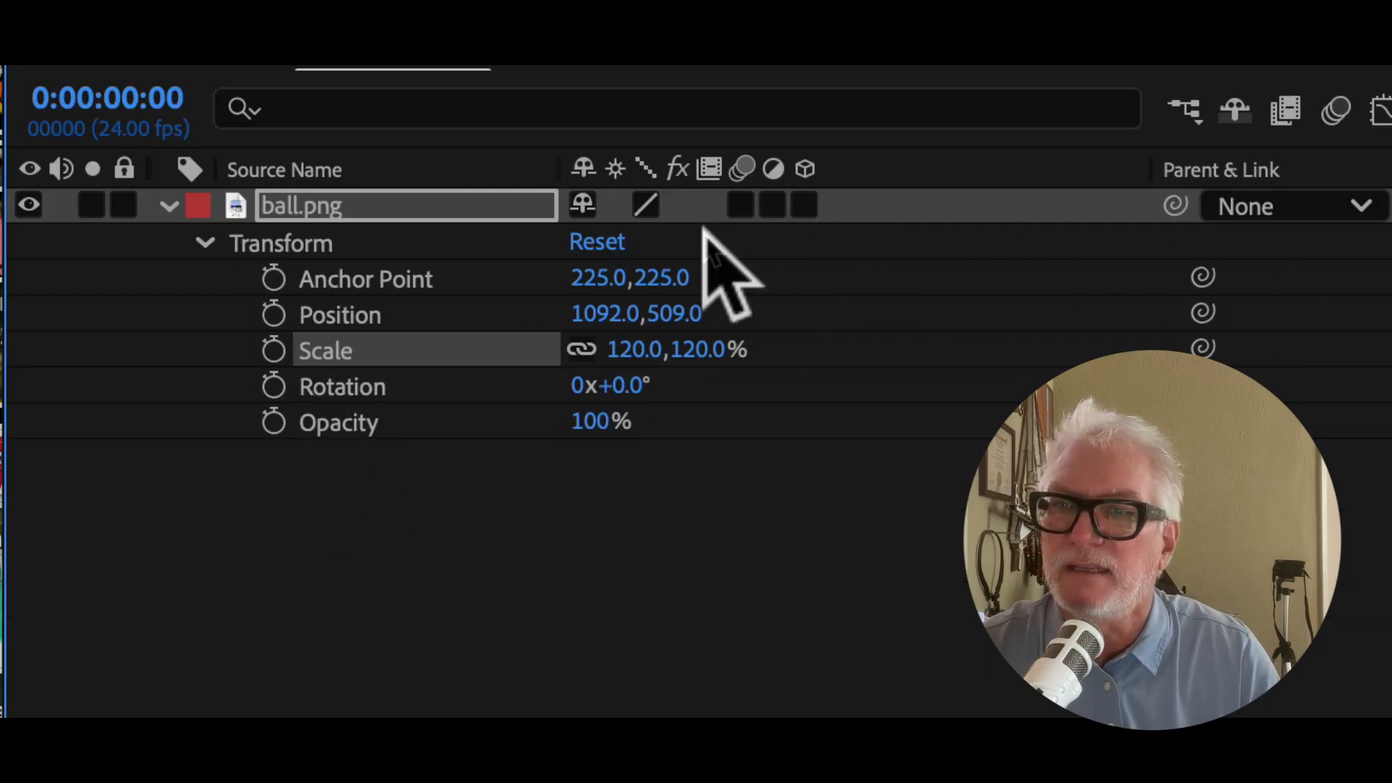
click(804, 205)
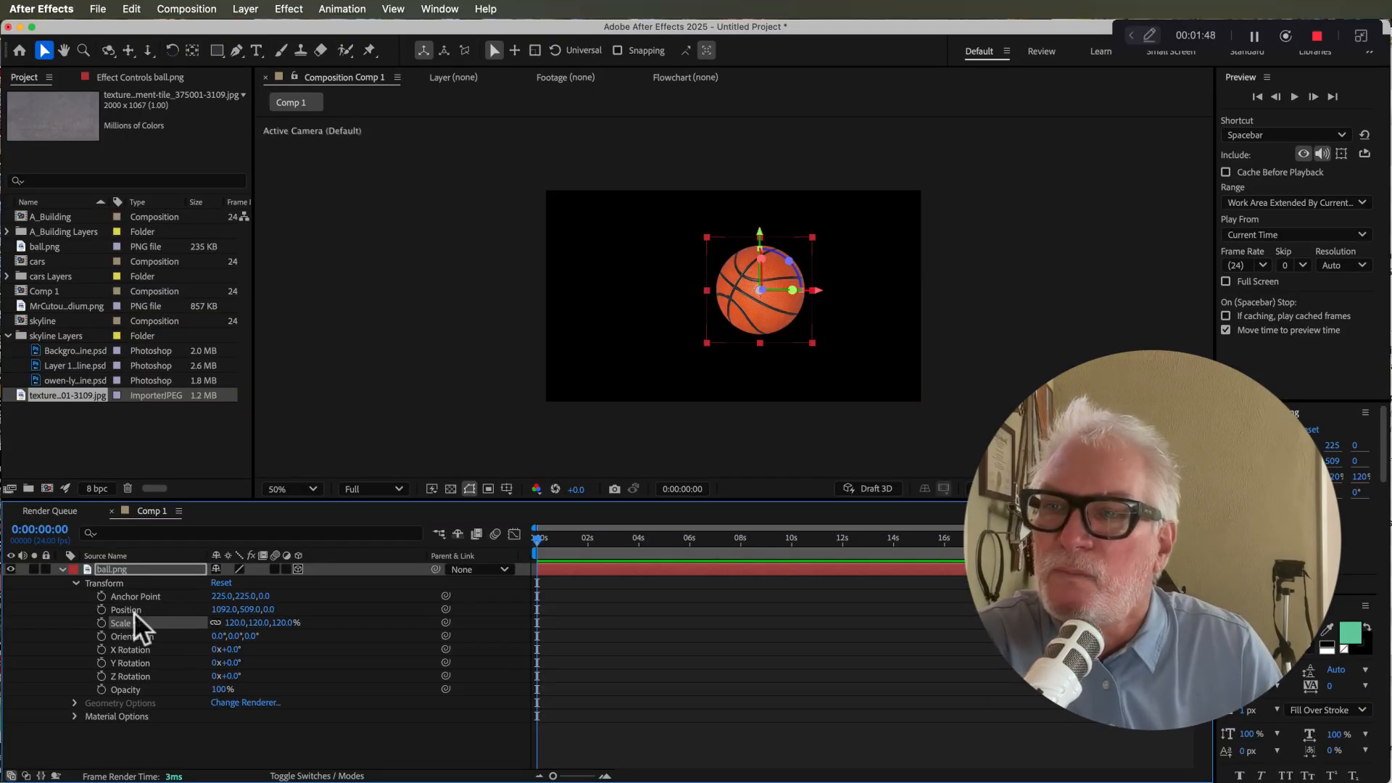
Step: Scrub the ball's Position to 1064, 509, testing depth along Z before returning Z to 0
drag(221, 610, 251, 611)
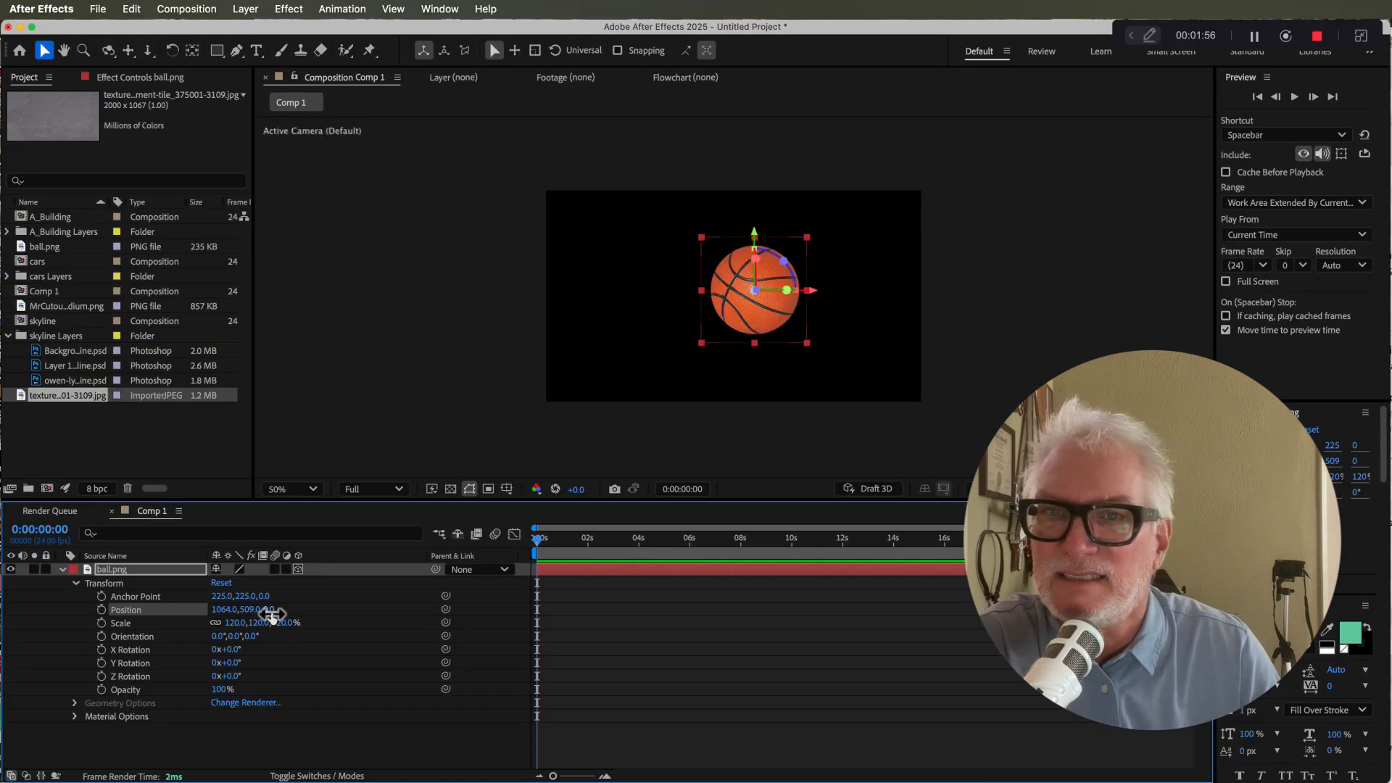
drag(272, 615, 1015, 573)
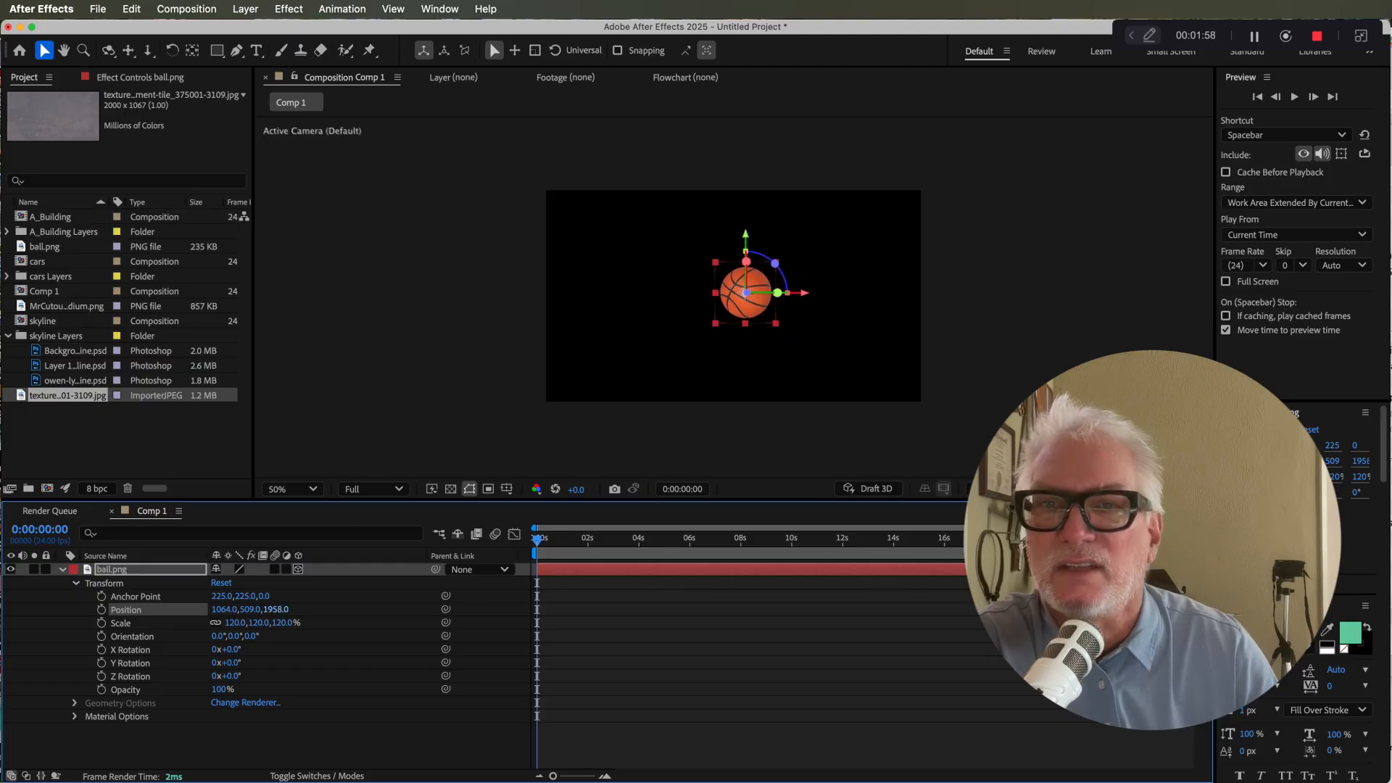
drag(275, 611, 1016, 609)
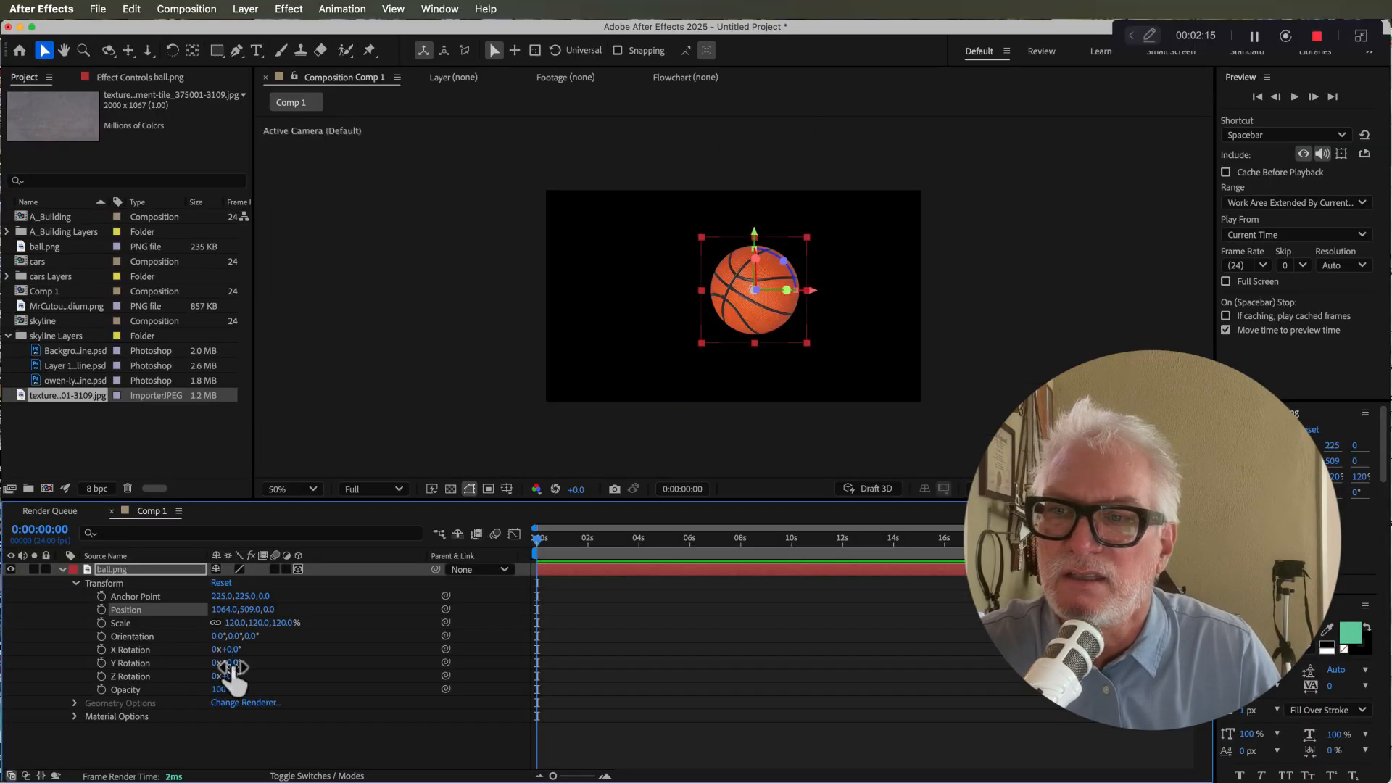
Step: Try rotating the ball 10° on X Rotation and -10° on Y Rotation, then undo both rotations
mouse_move(233, 662)
mouse_down()
mouse_move(301, 662)
mouse_move(226, 662)
mouse_up()
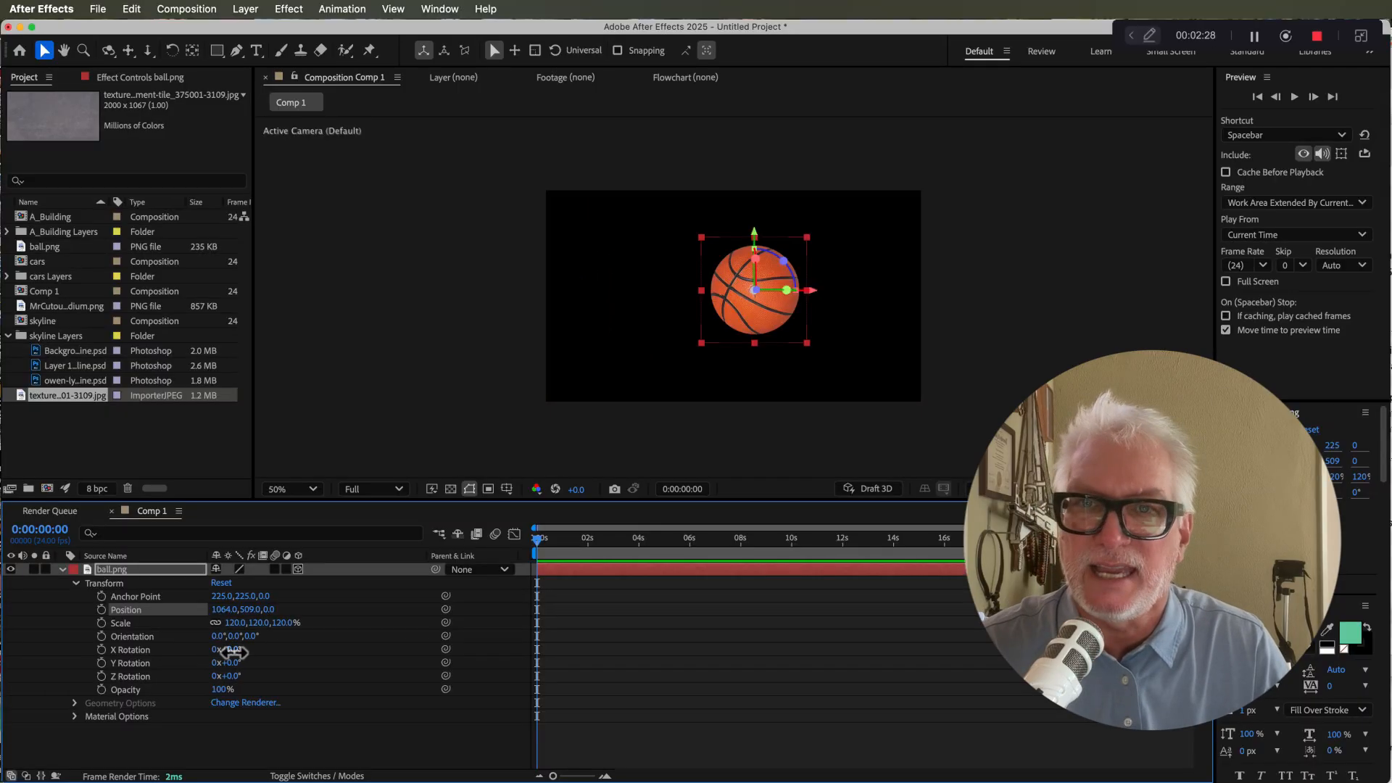
mouse_move(230, 652)
mouse_down()
mouse_move(202, 656)
mouse_move(249, 656)
mouse_up()
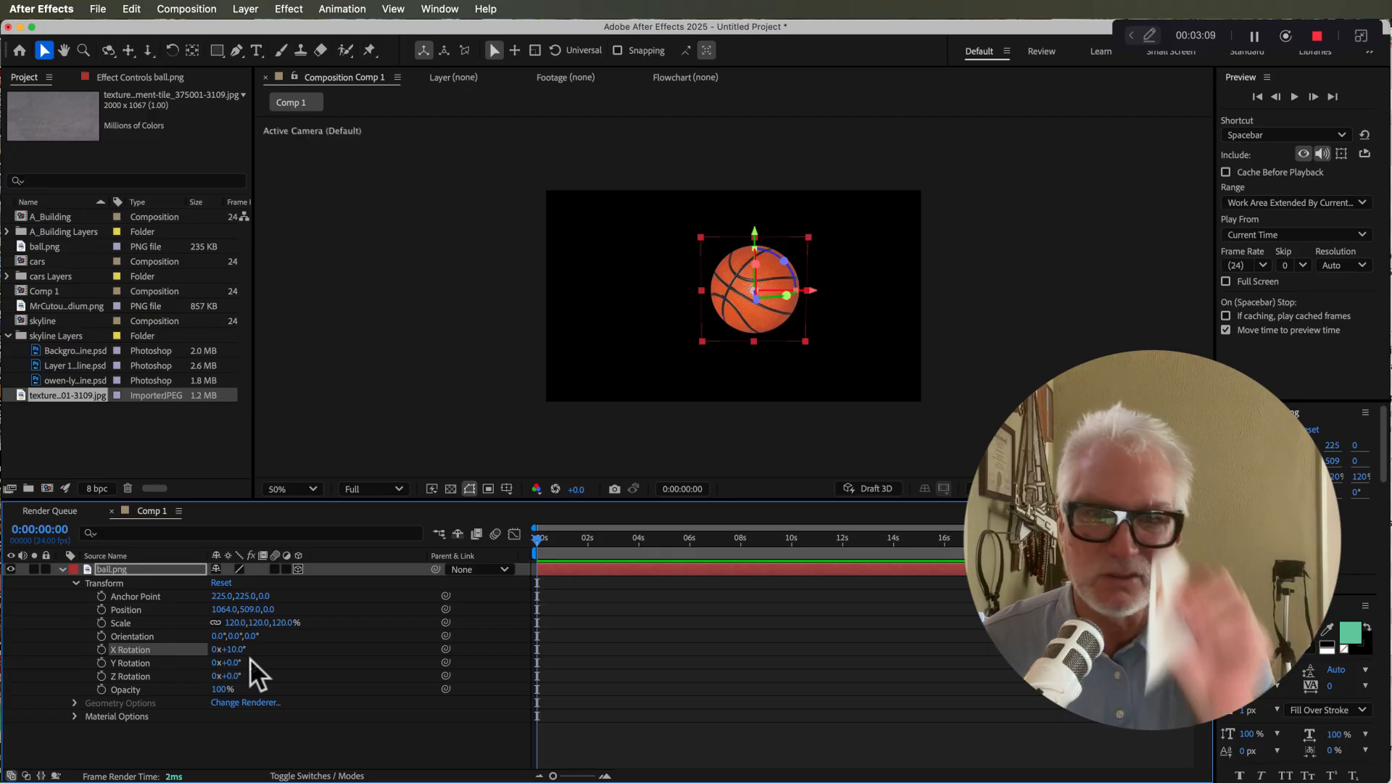
mouse_move(229, 663)
mouse_down()
mouse_move(309, 671)
mouse_move(228, 666)
mouse_up()
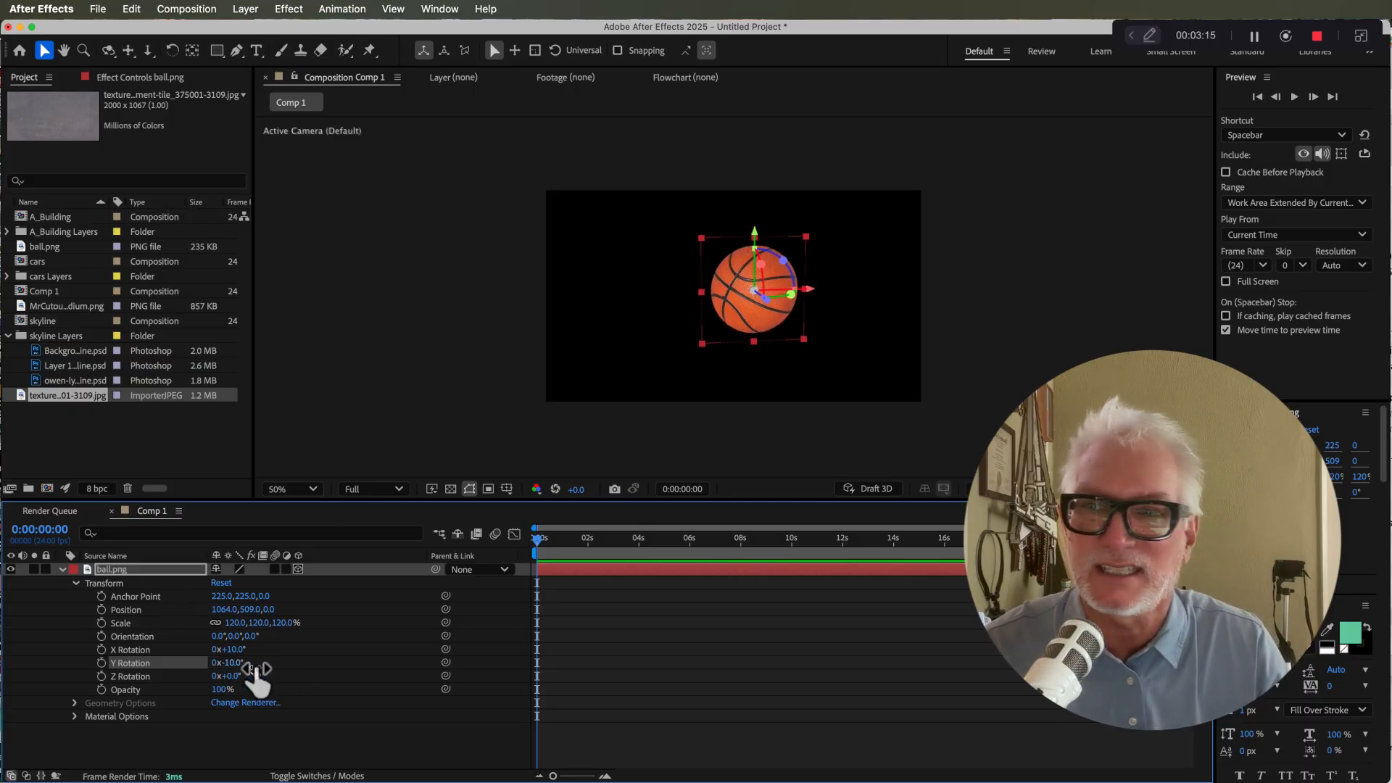
key(super+z)
key(super+z)
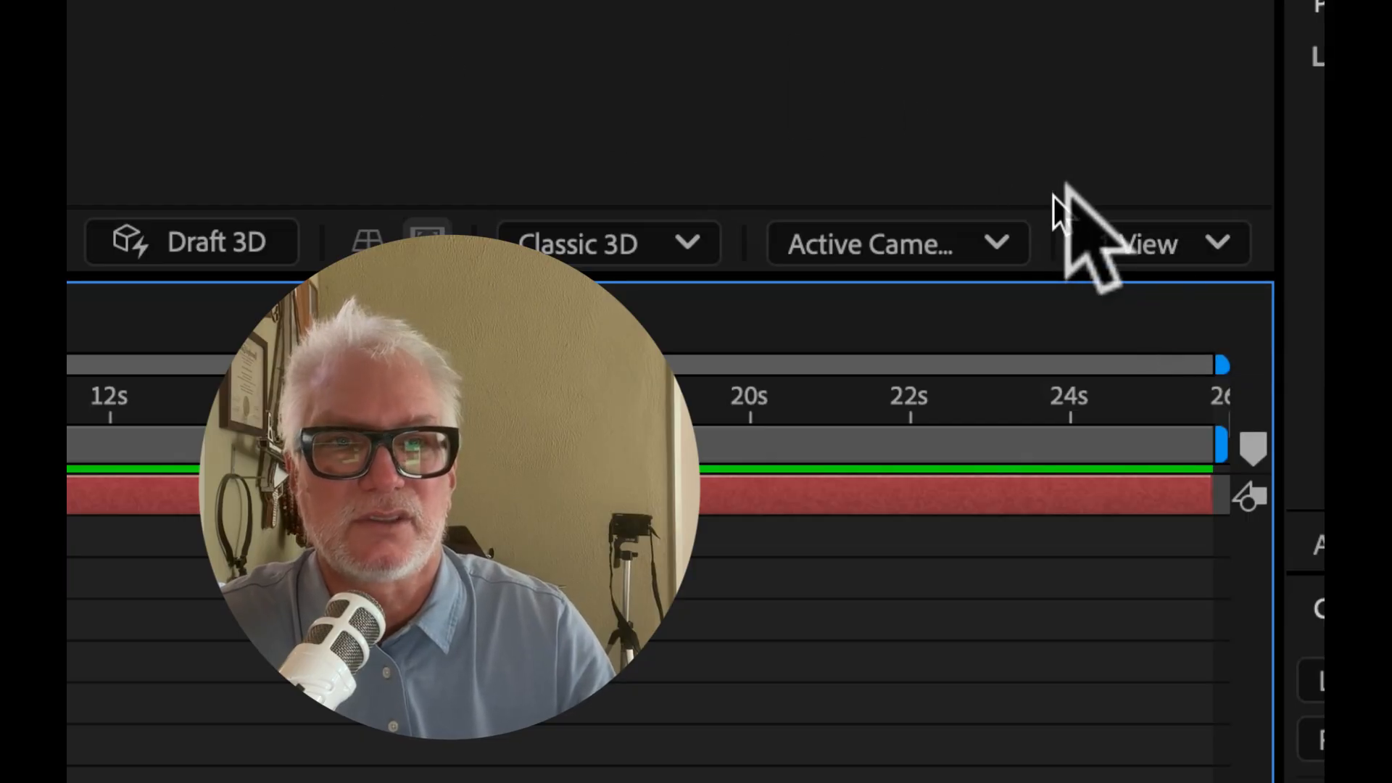
Step: Switch the composition viewer to a 2 Views layout
click(1150, 233)
click(1151, 311)
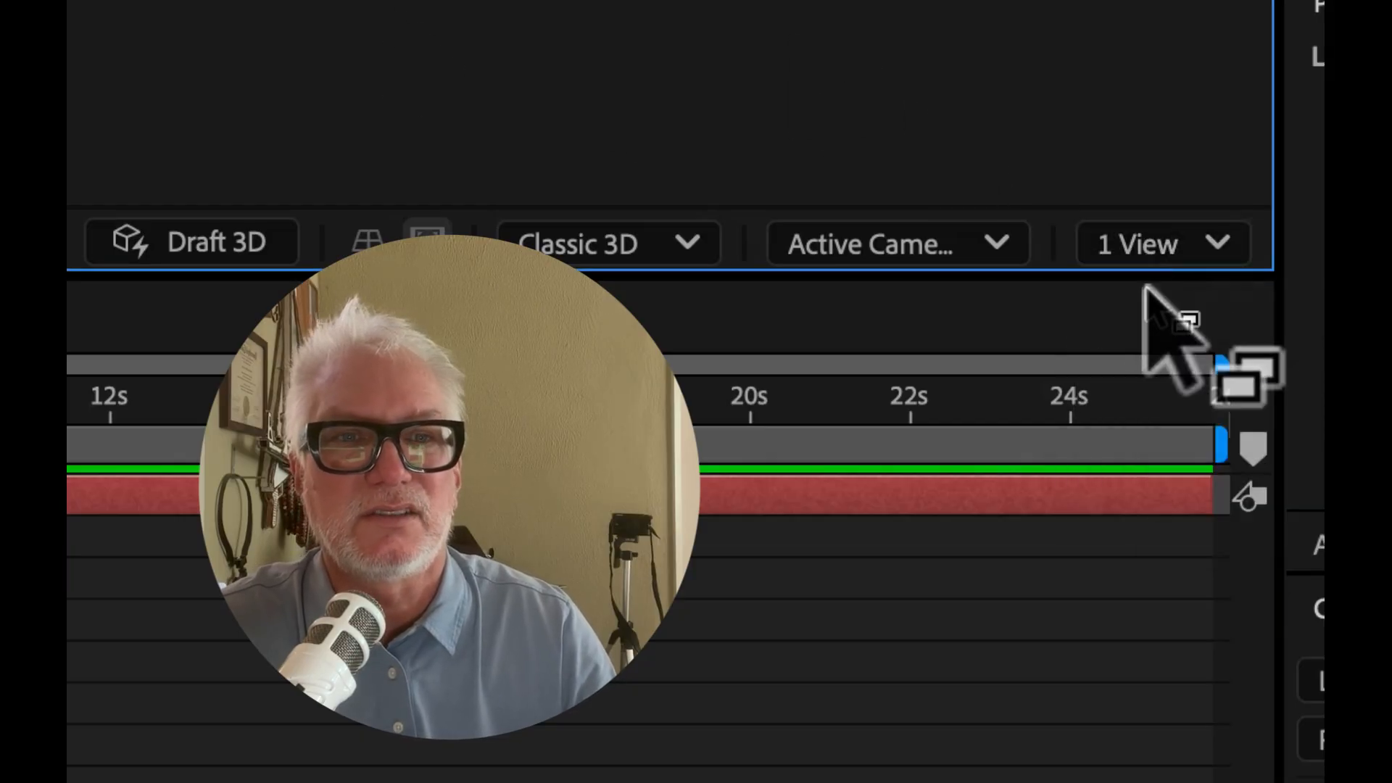
click(1158, 239)
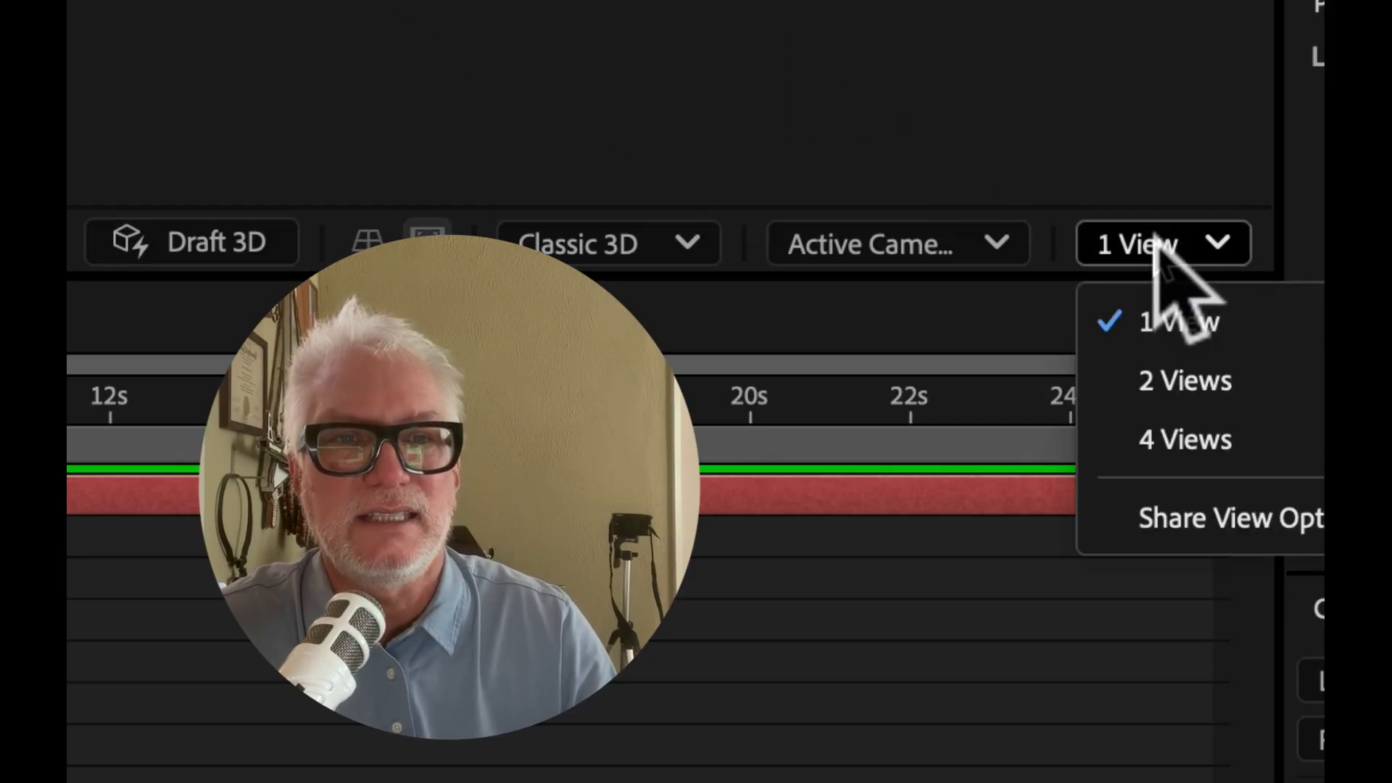
click(1182, 381)
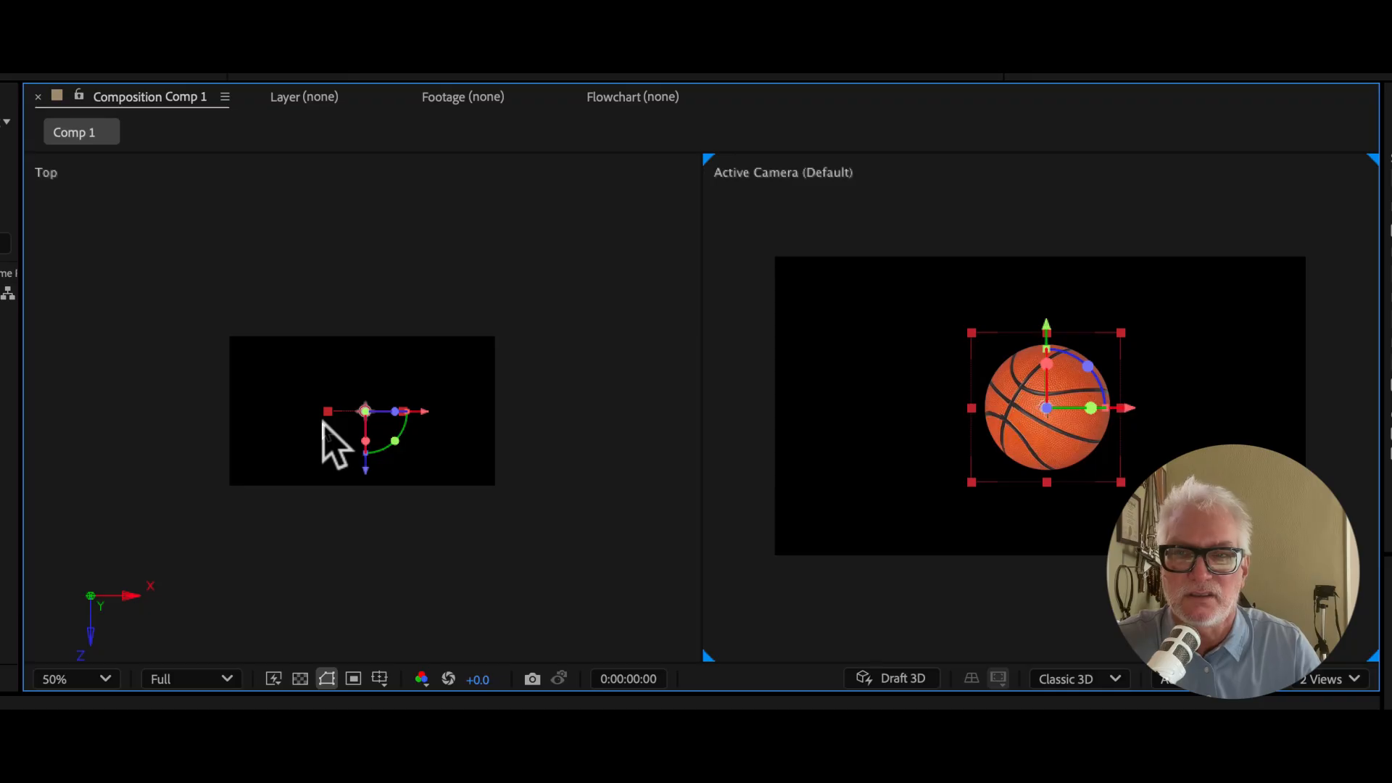
Step: Nudge the ball's position in the Top view
drag(367, 477, 371, 351)
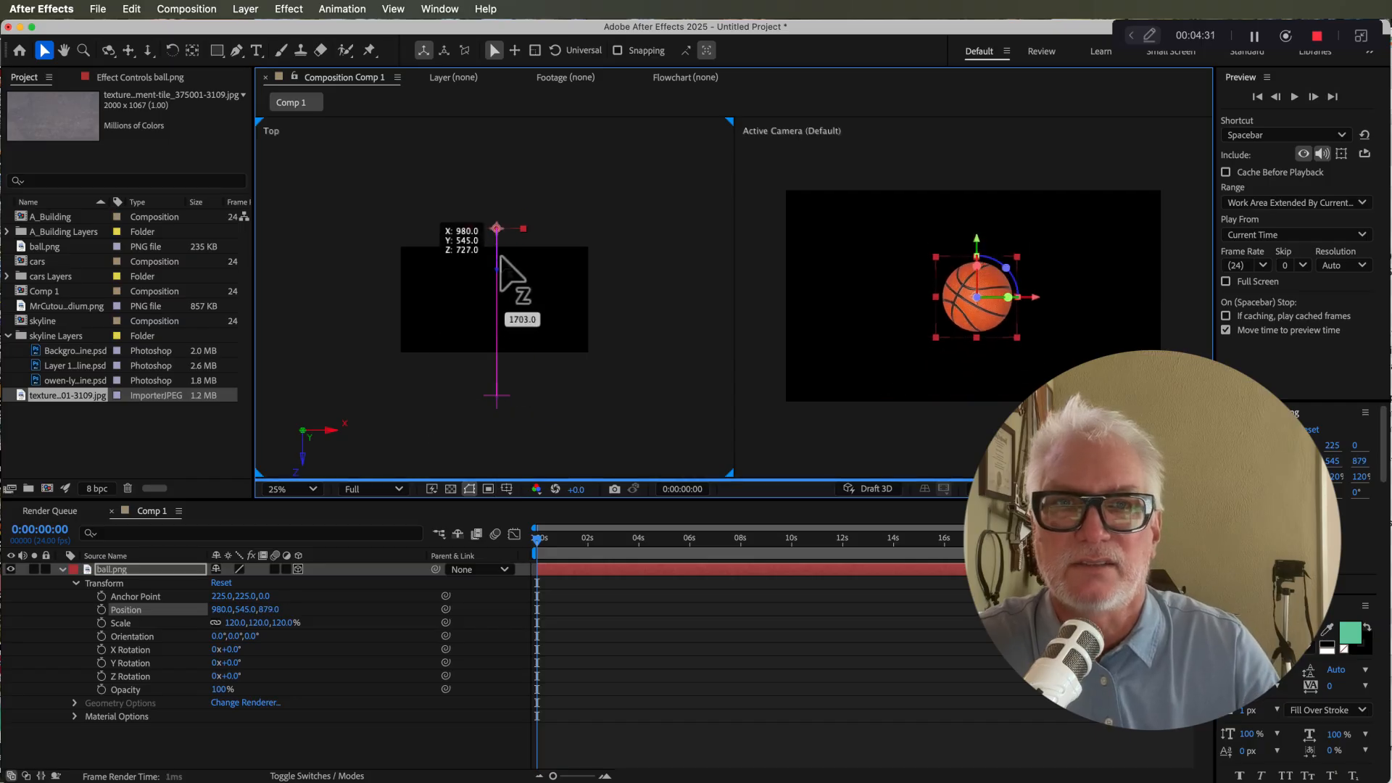
drag(500, 258, 498, 348)
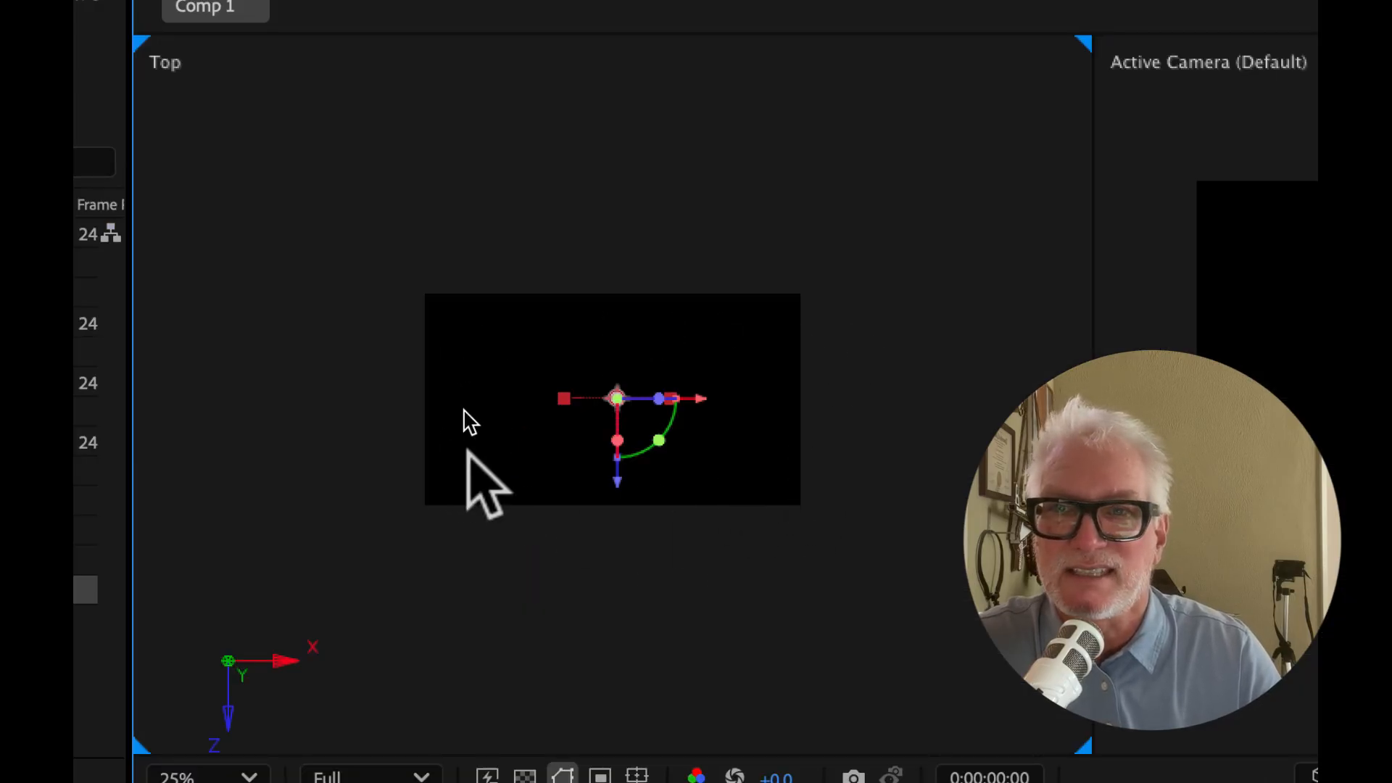
key(comma)
key(comma)
key(comma)
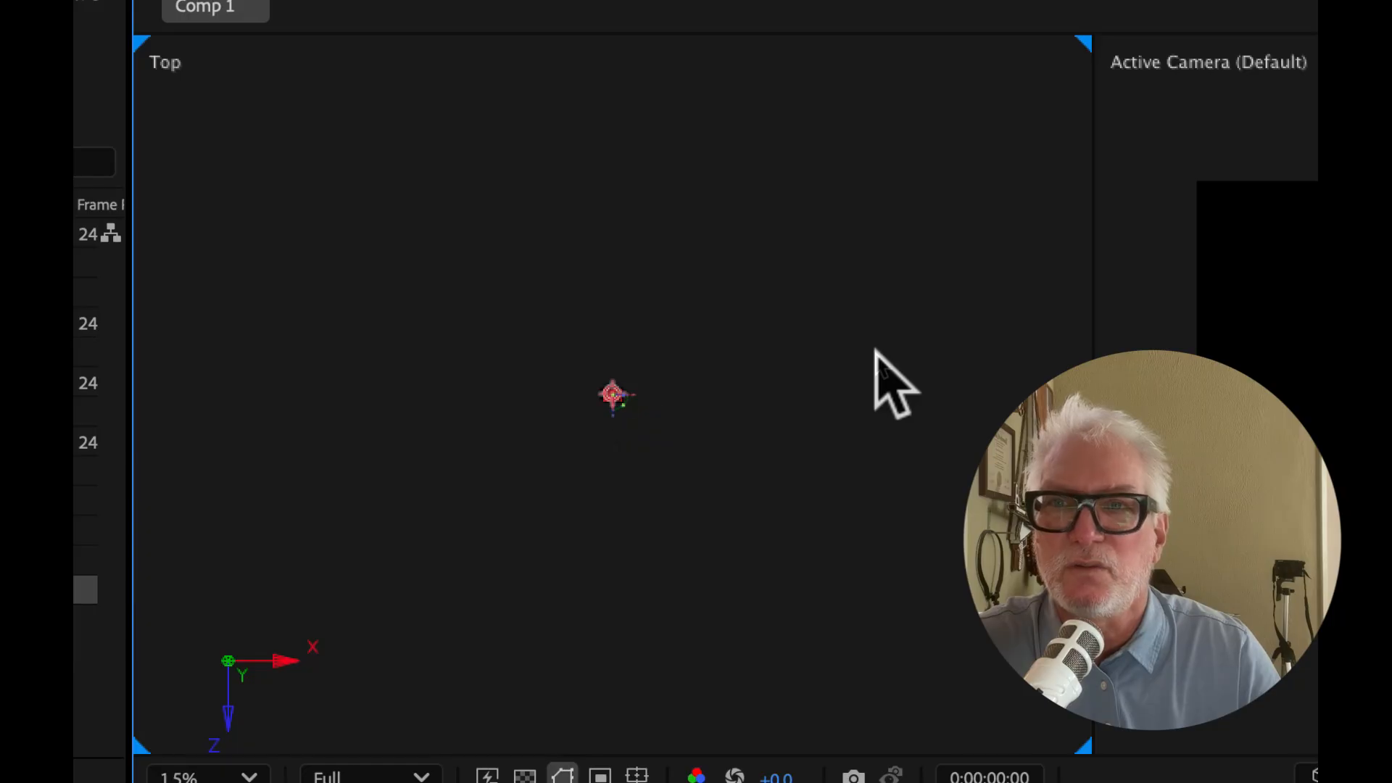
key(period)
key(period)
key(period)
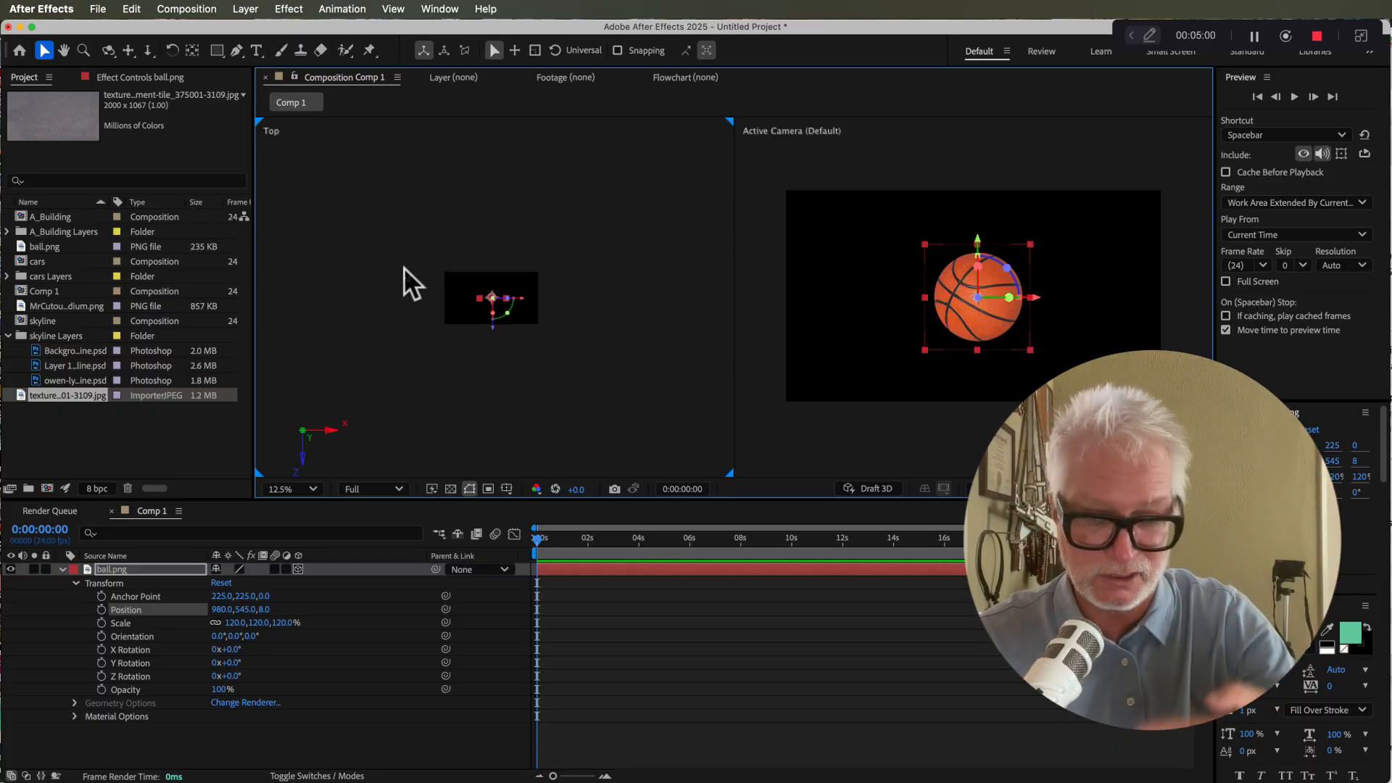
Step: Add the Layer 1/skyline.psd footage to the composition beneath the ball layer
click(58, 366)
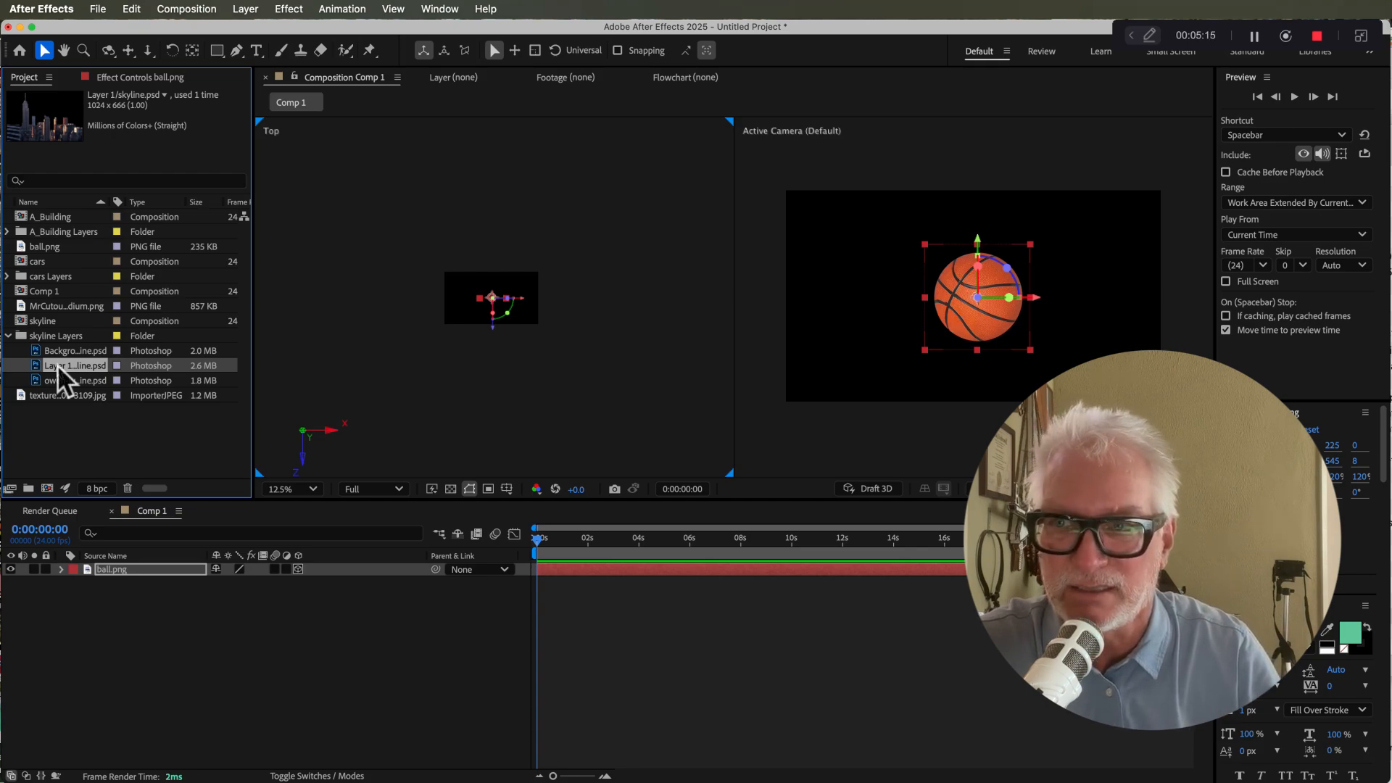
drag(58, 364, 538, 622)
mouse_move(891, 344)
mouse_down()
mouse_move(800, 351)
mouse_move(884, 343)
mouse_up()
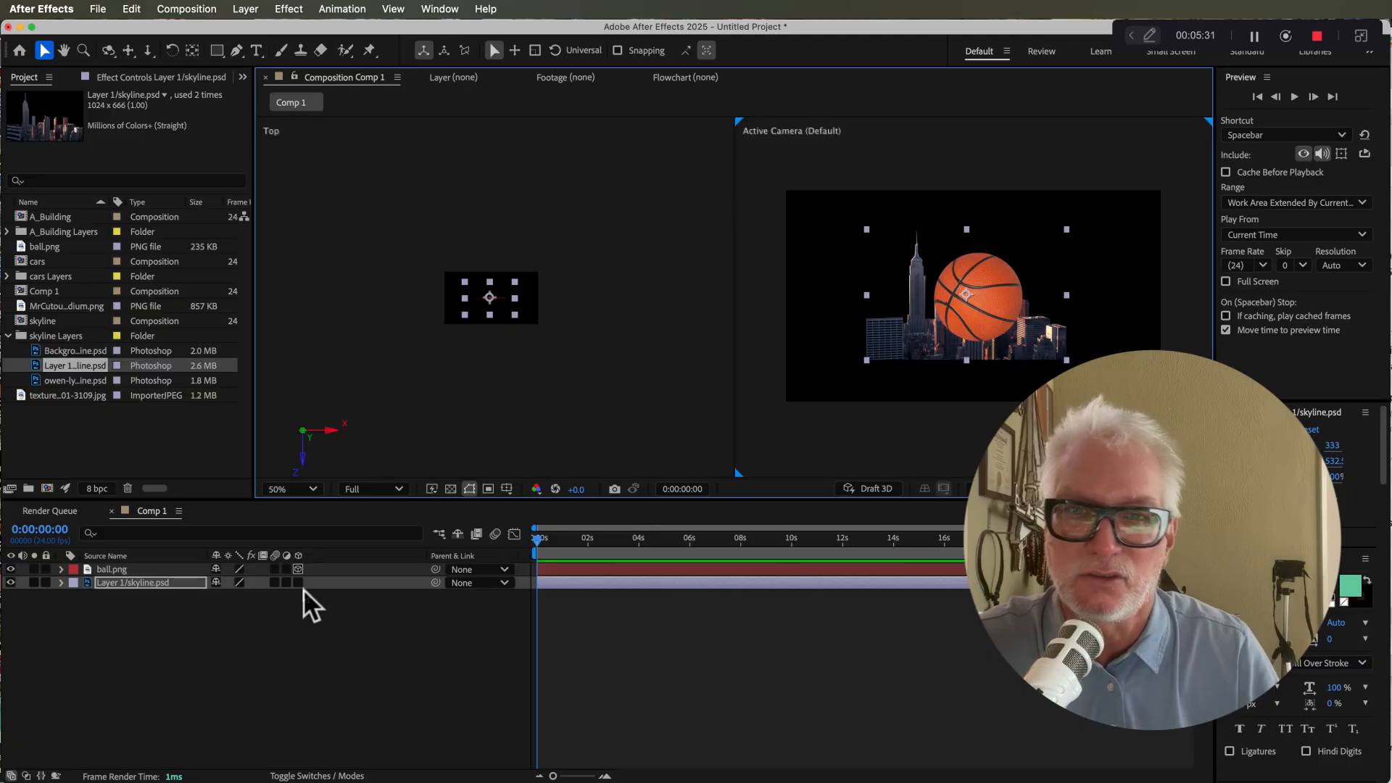
Step: Make the skyline layer 3D and push it back behind the ball in the Top view
click(298, 582)
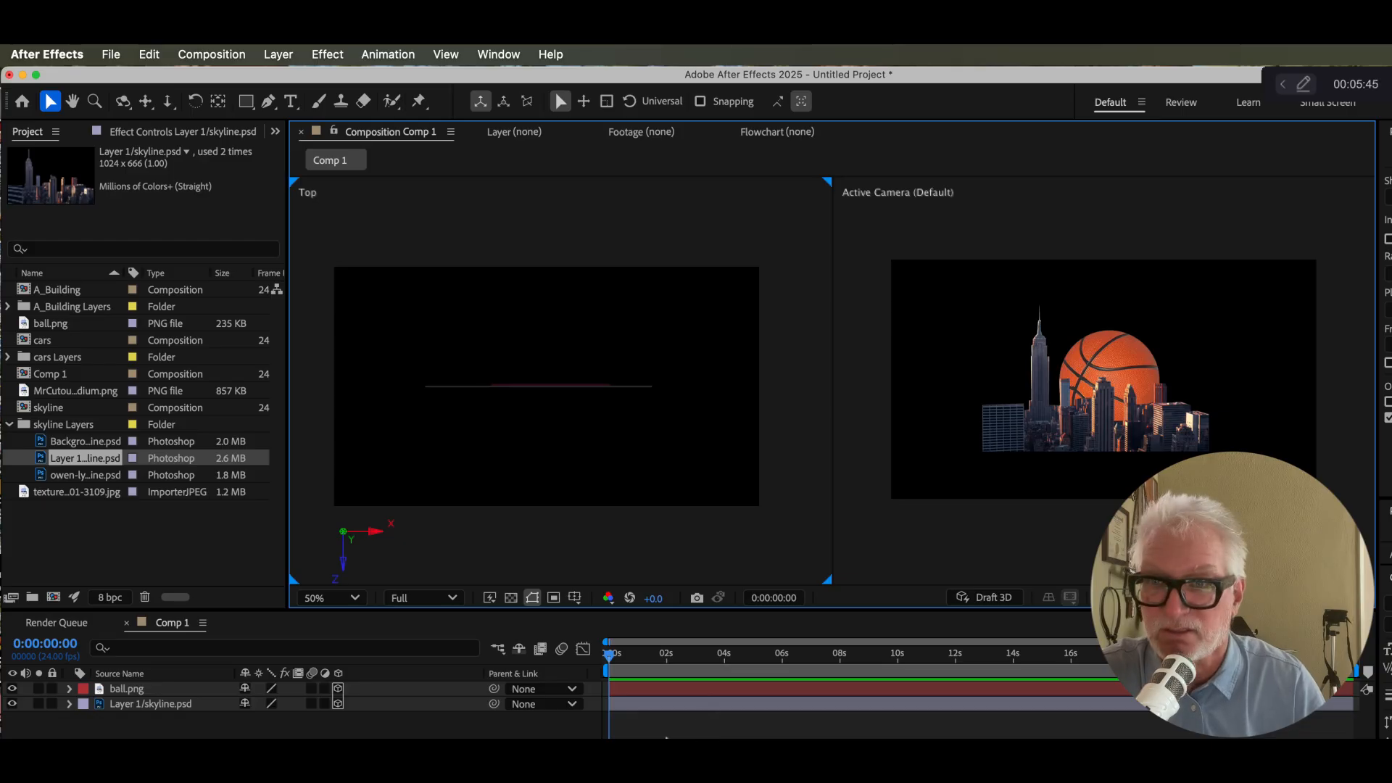
click(678, 705)
mouse_move(539, 461)
mouse_down()
mouse_move(536, 511)
mouse_move(537, 487)
mouse_up()
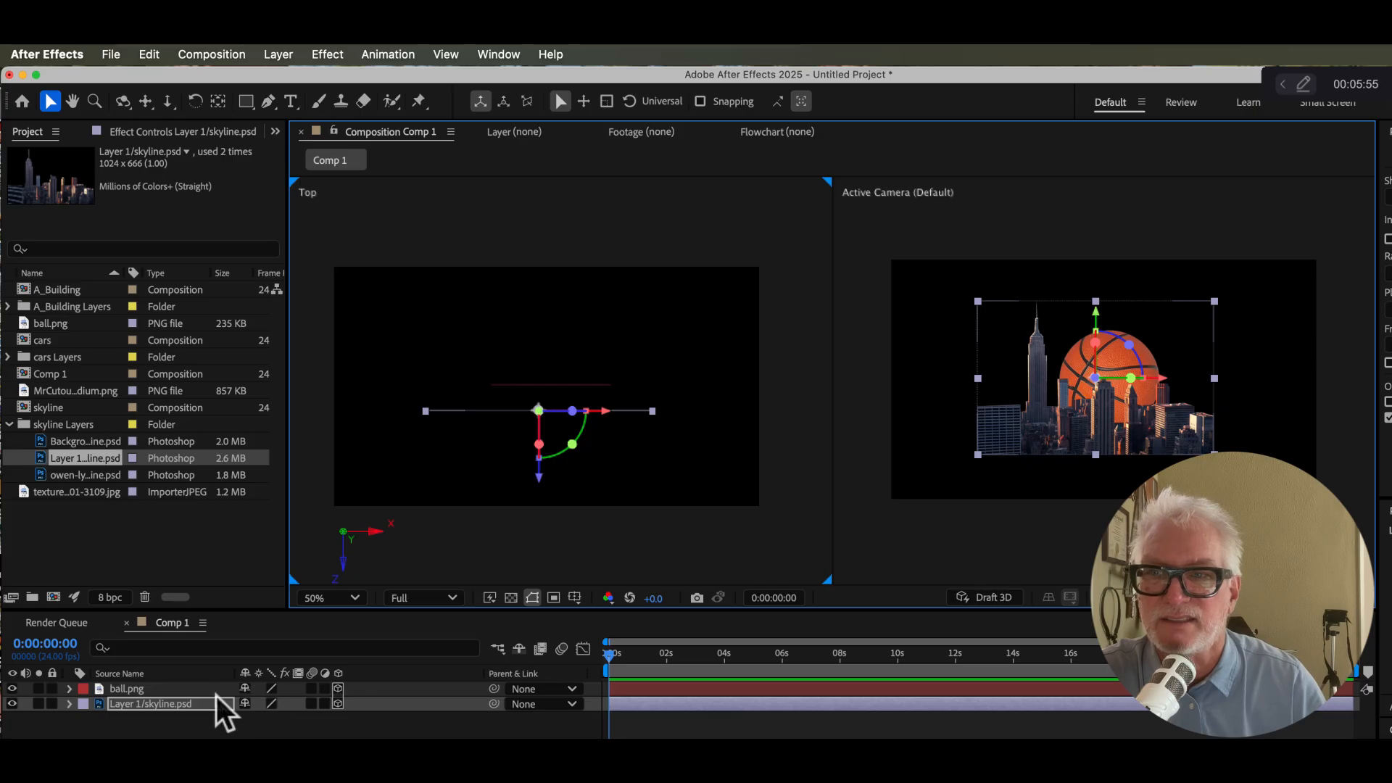
drag(543, 482, 541, 475)
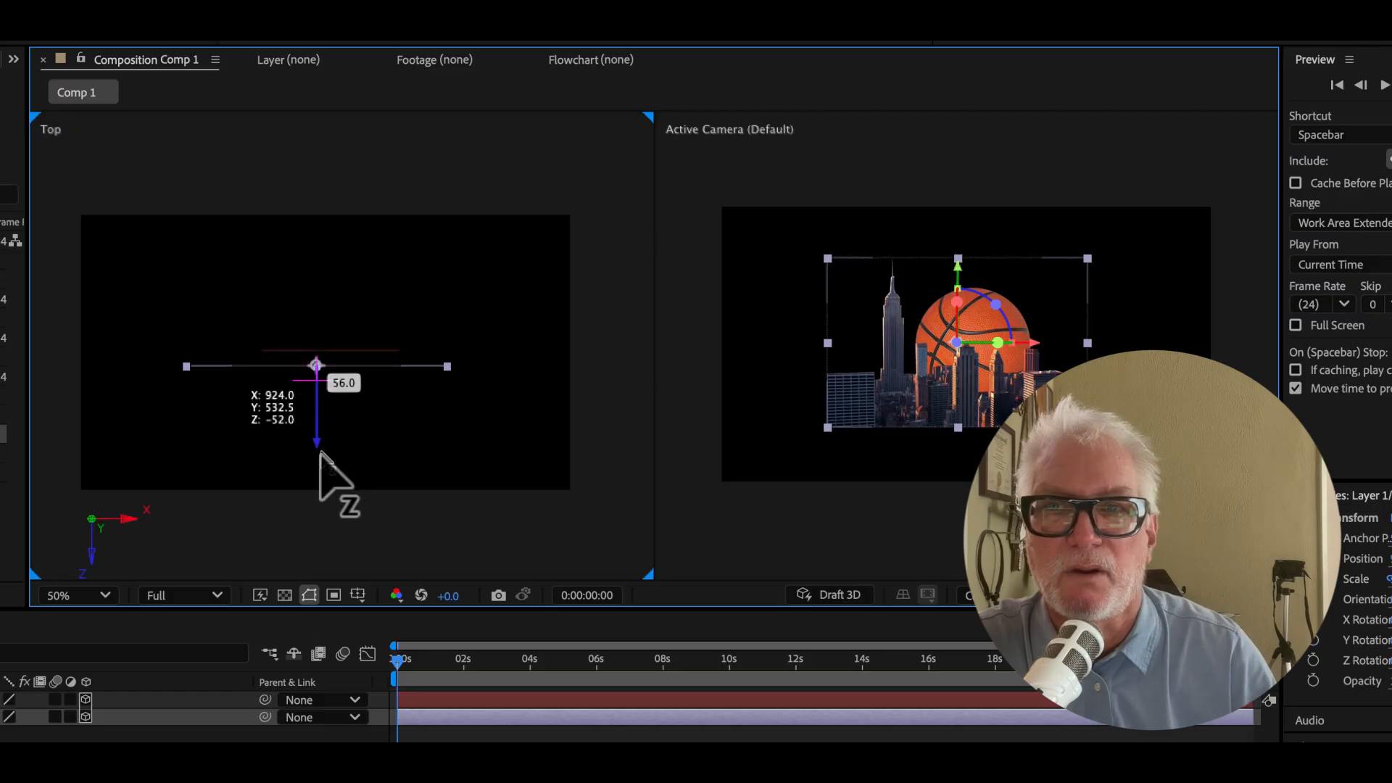
drag(319, 457, 324, 405)
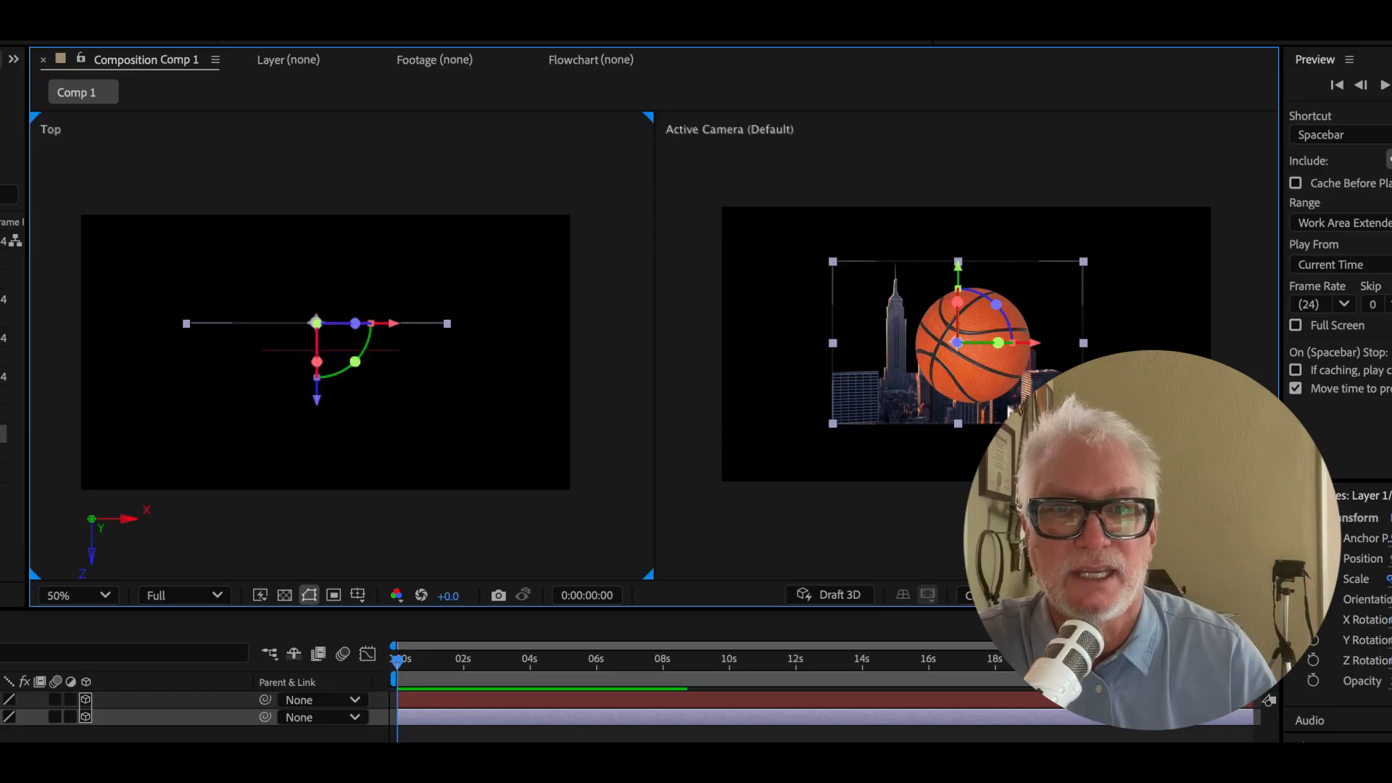
click(295, 355)
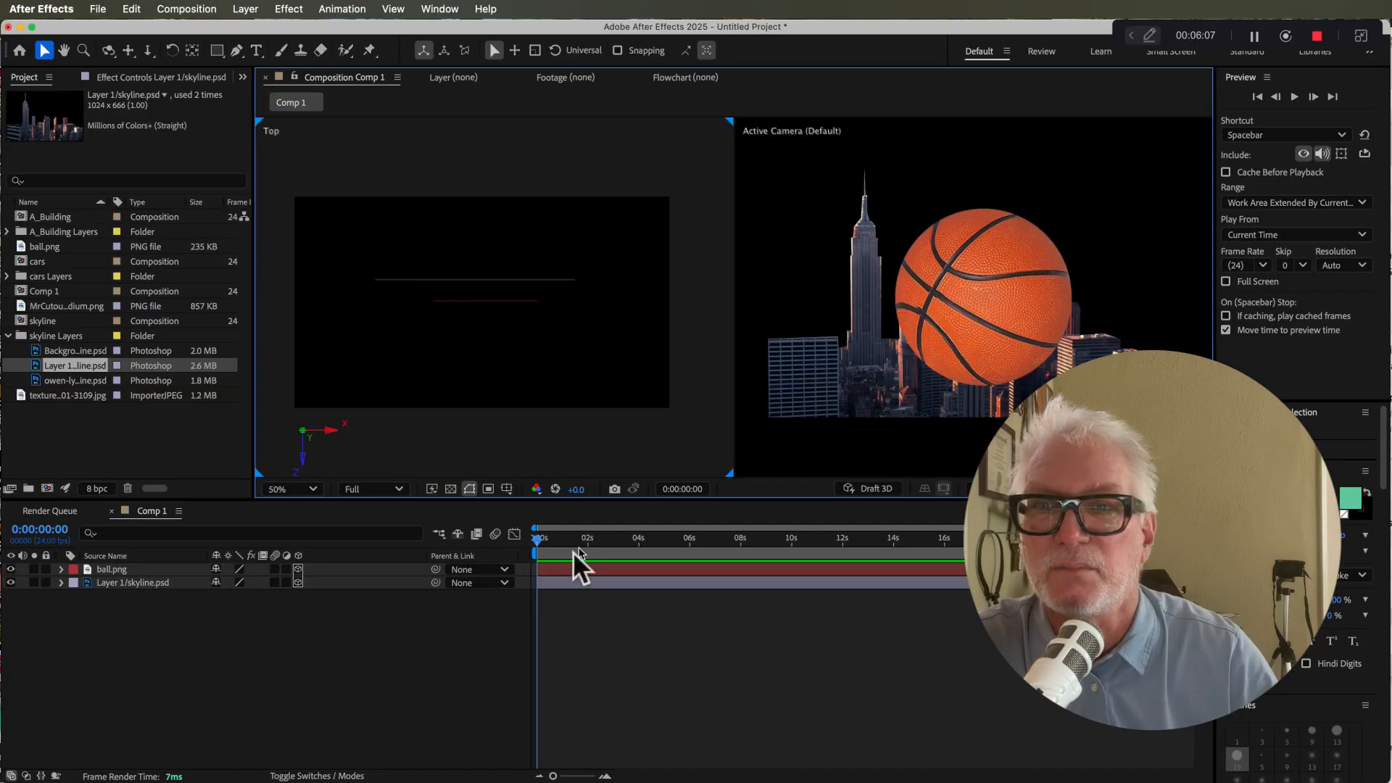
Step: Move the ball slightly forward along the Z axis in the Top view
click(563, 568)
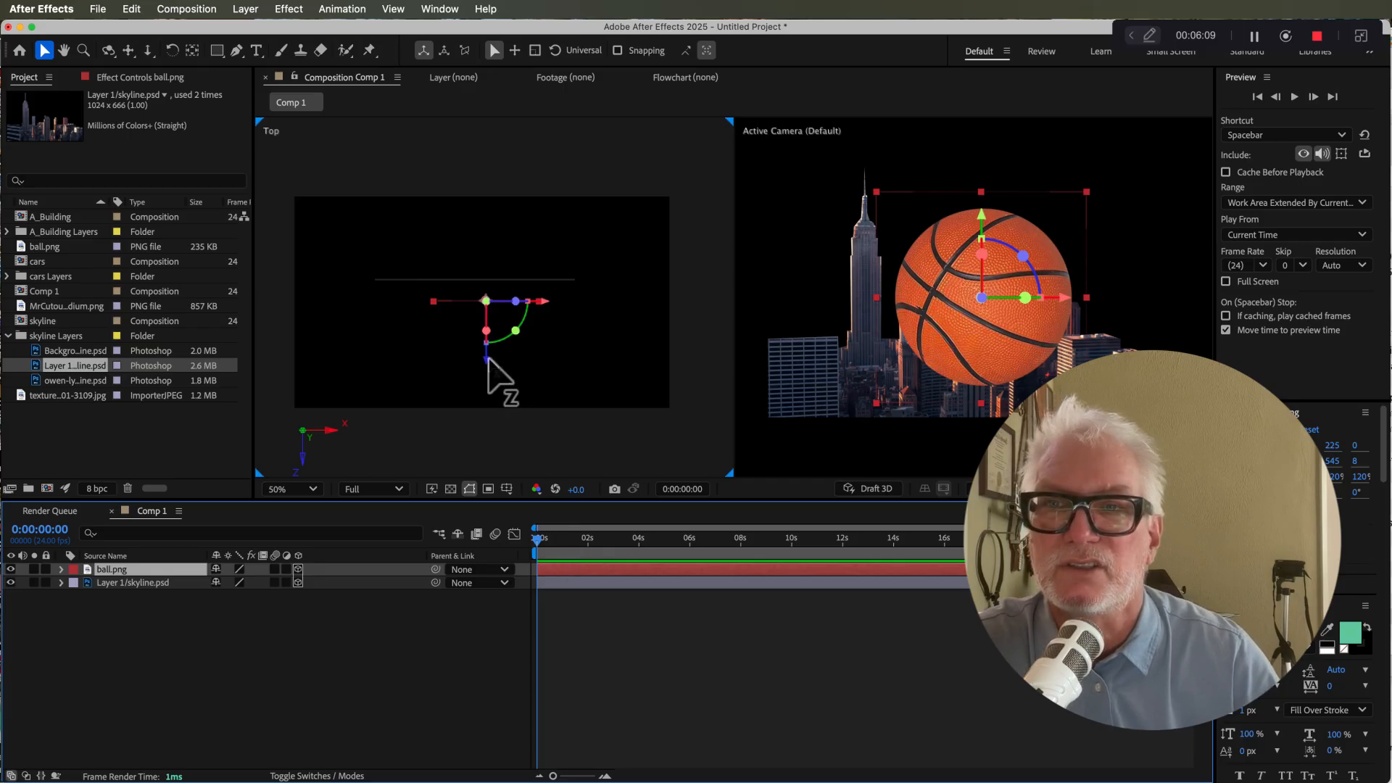
mouse_move(487, 361)
mouse_down()
mouse_move(488, 320)
mouse_move(497, 383)
mouse_up()
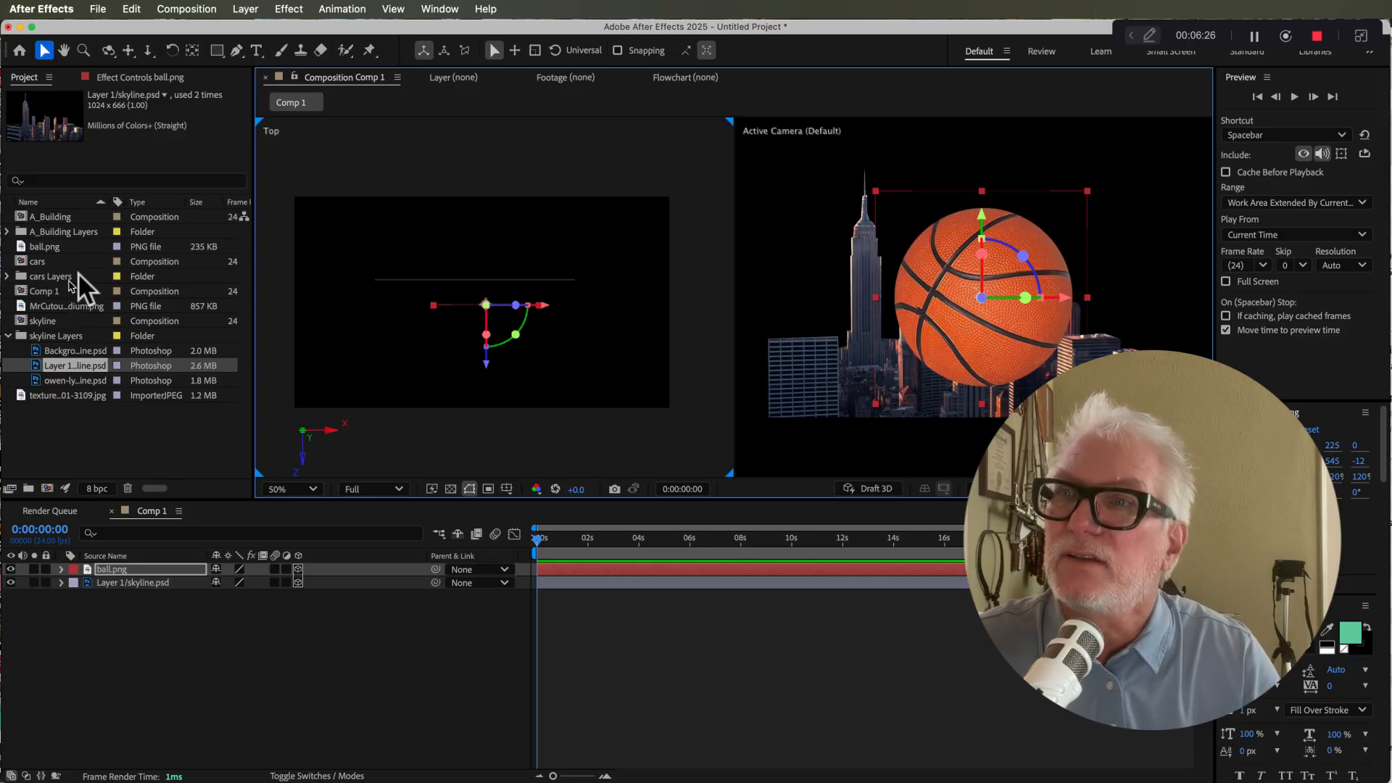
Step: Add the asphalt texture image to the composition as the top layer and center it
drag(68, 395, 924, 330)
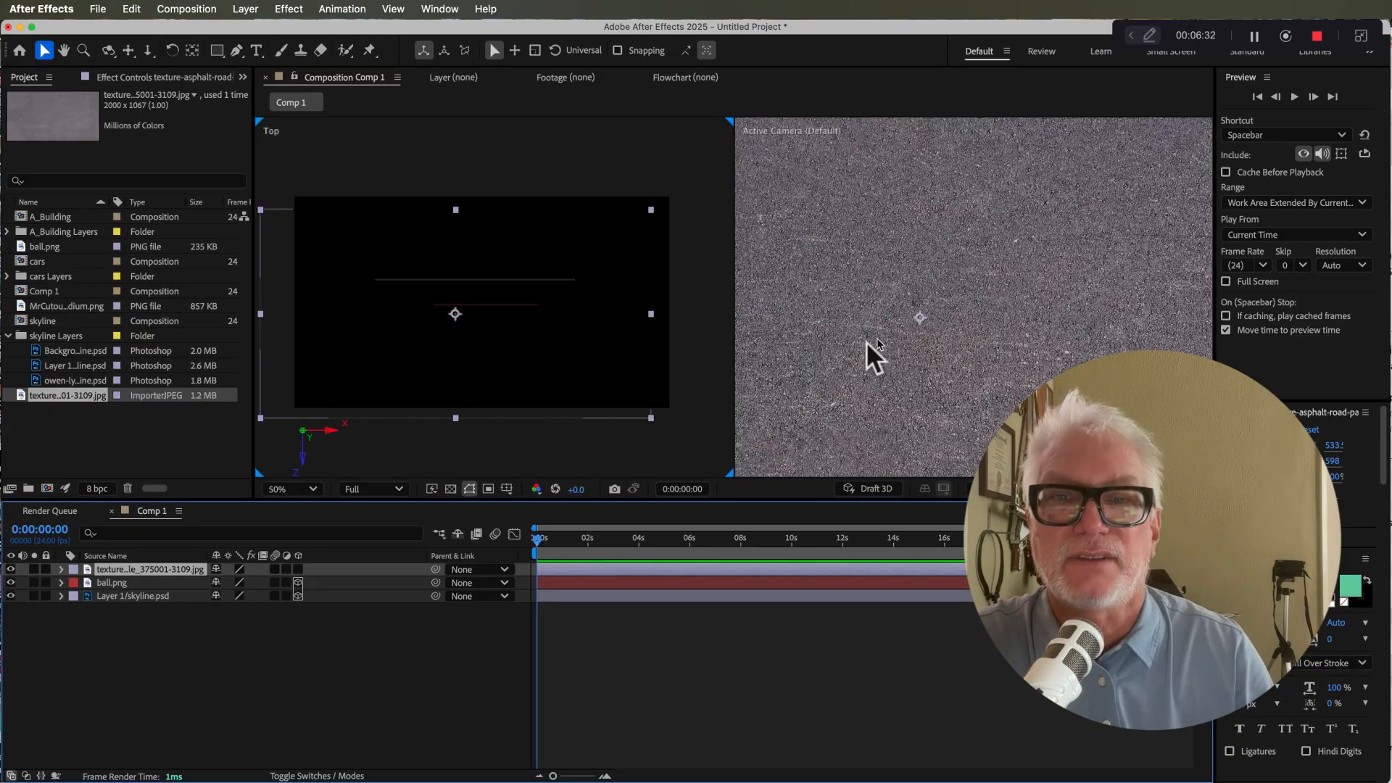
click(843, 390)
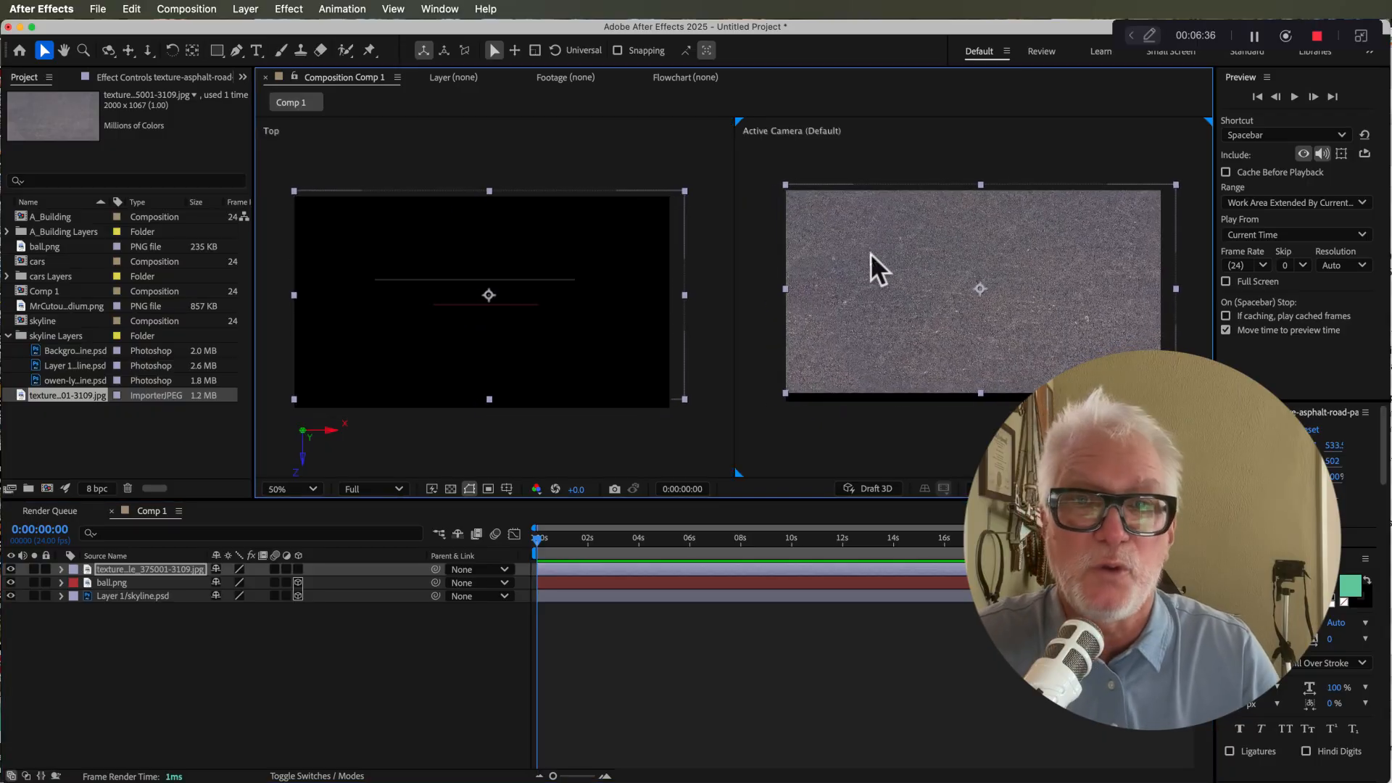
drag(855, 267, 869, 285)
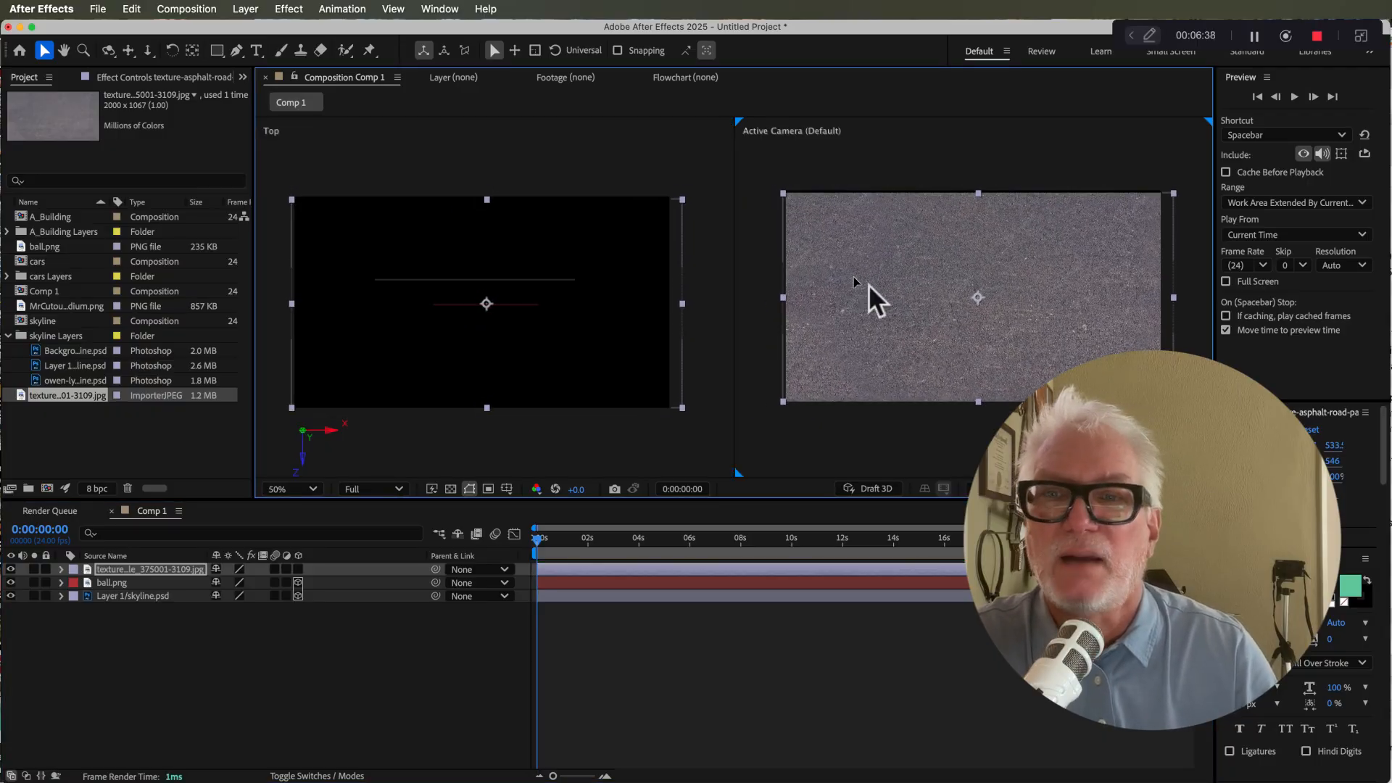
Step: Make the texture layer 3D and set its X Rotation to -90°
click(298, 569)
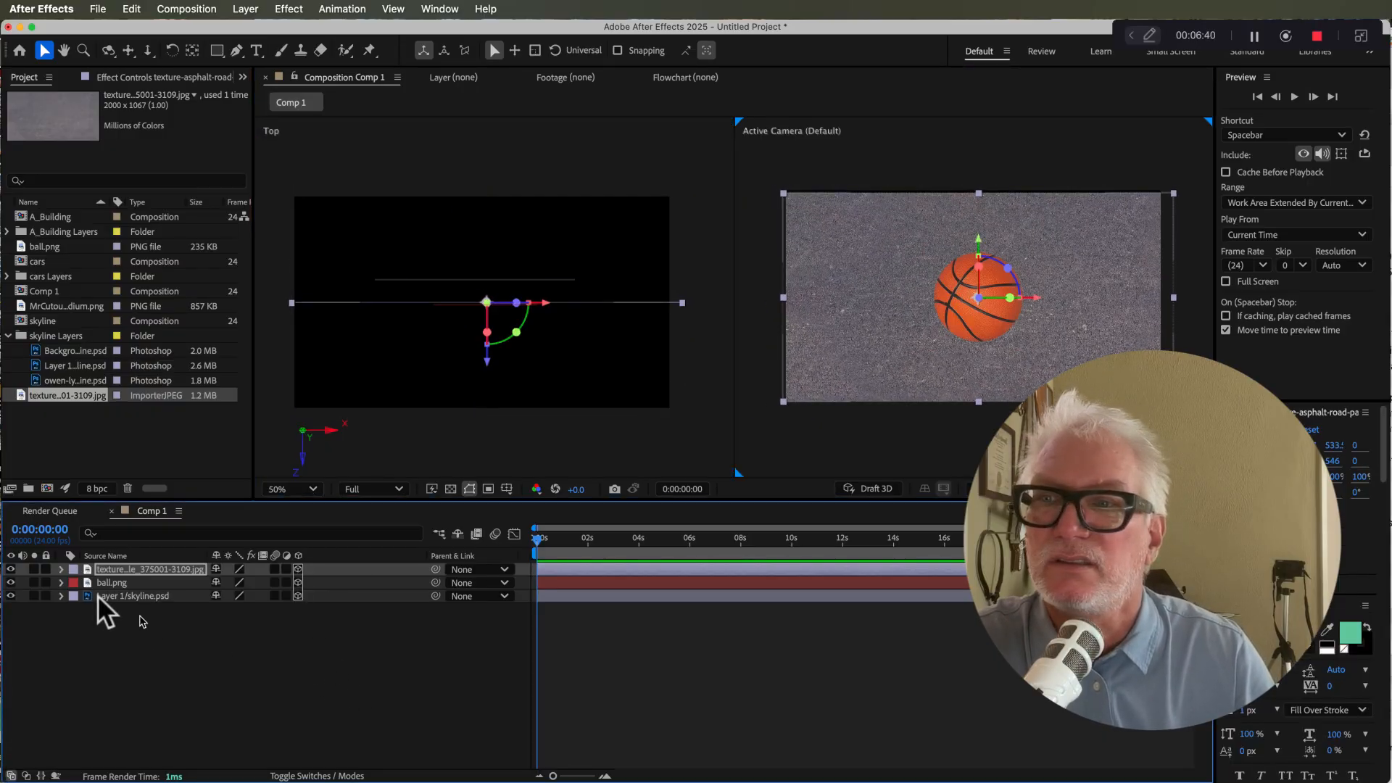
click(62, 569)
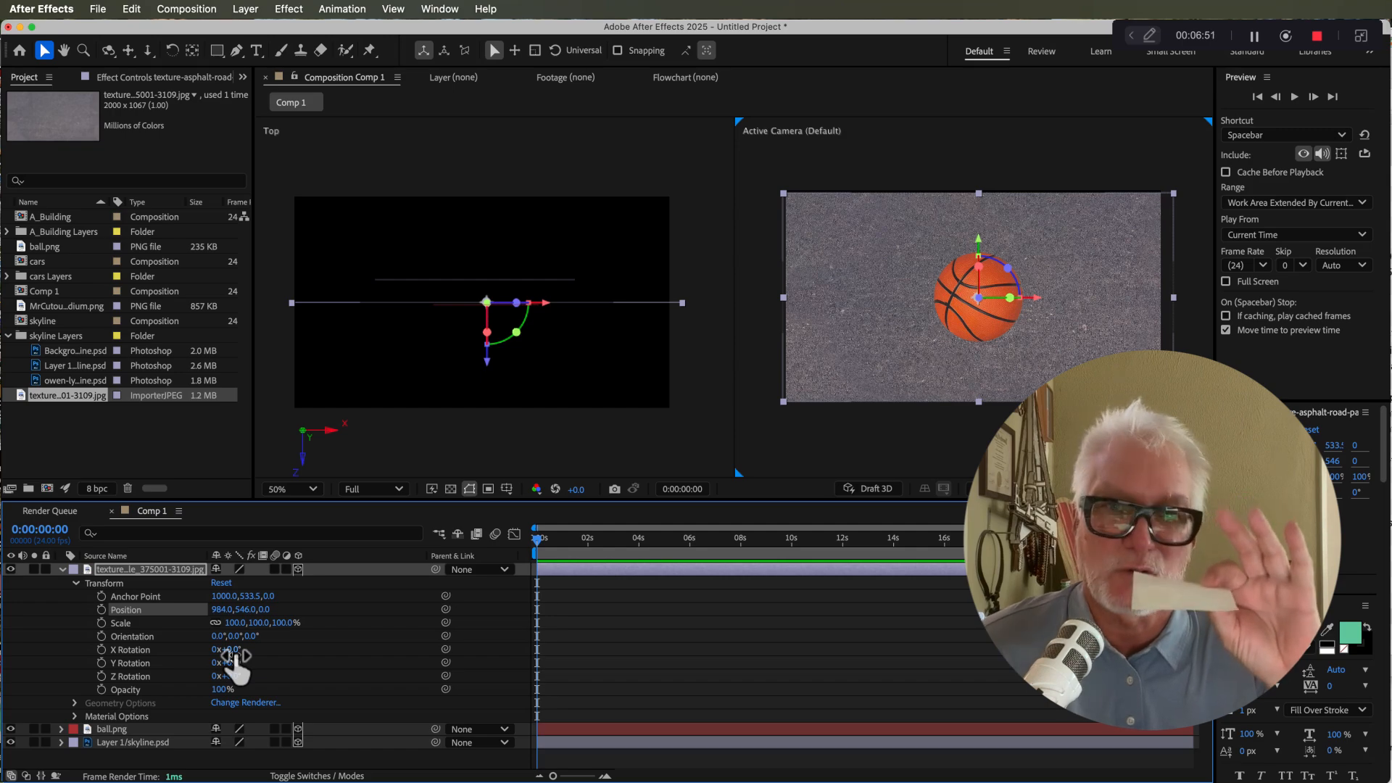
drag(233, 657, 197, 653)
drag(338, 608, 241, 609)
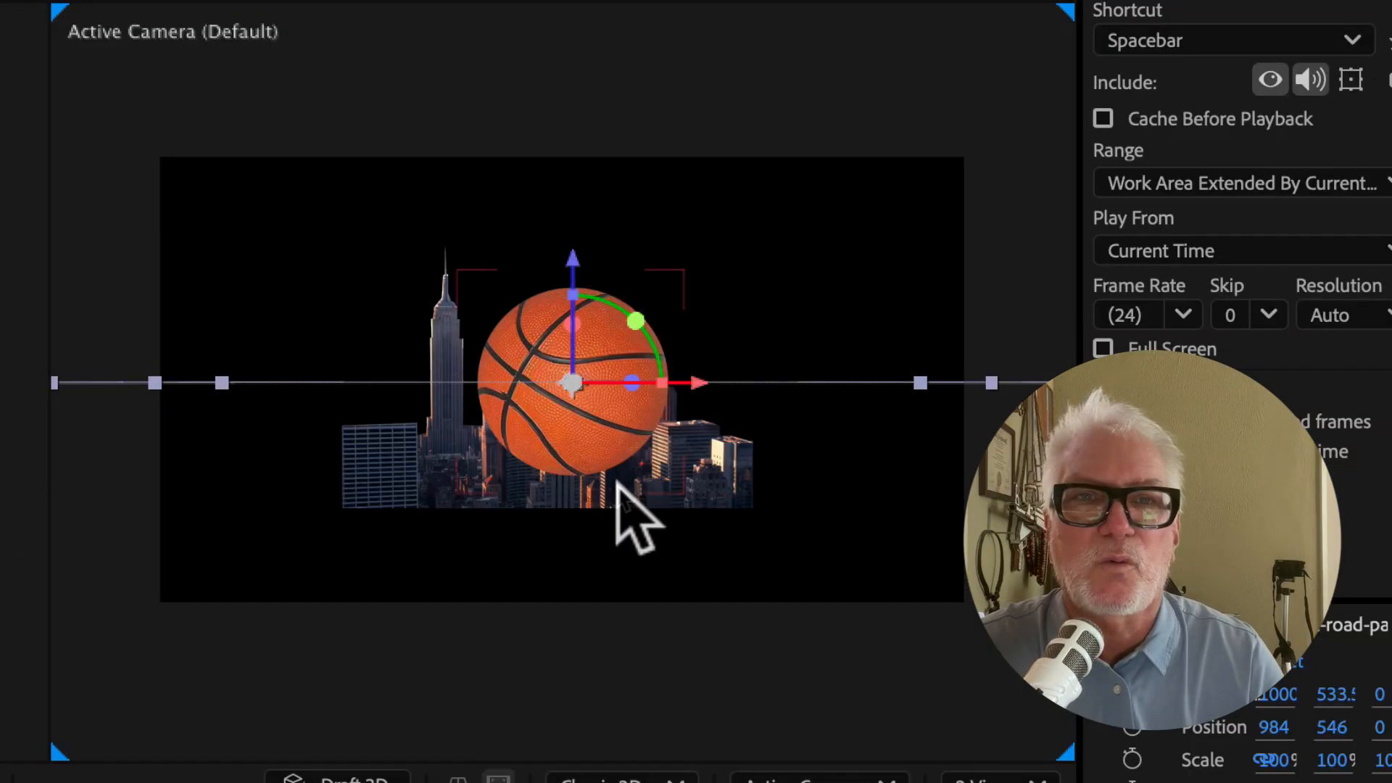
Step: Move the texture floor down to about Y 953 so it lies beneath the skyline and ball
click(998, 344)
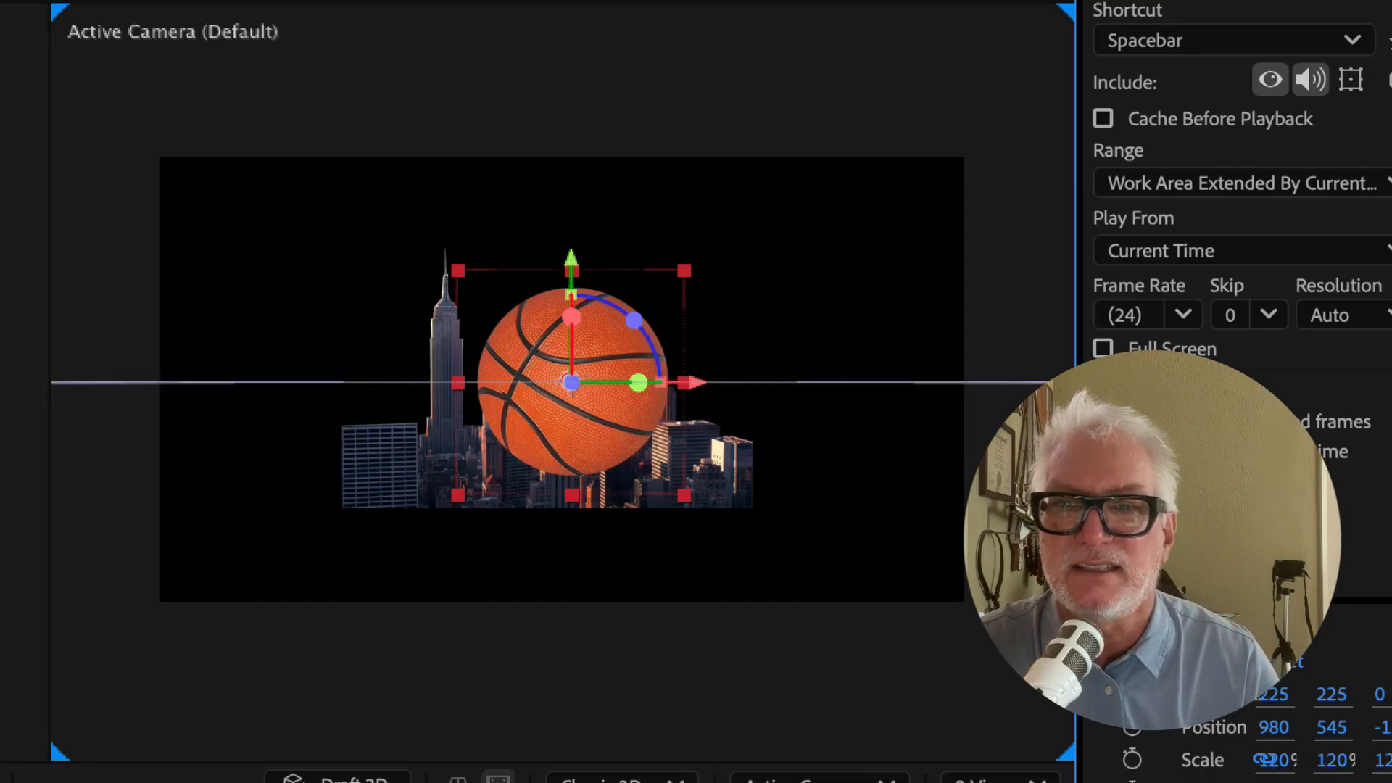
click(222, 383)
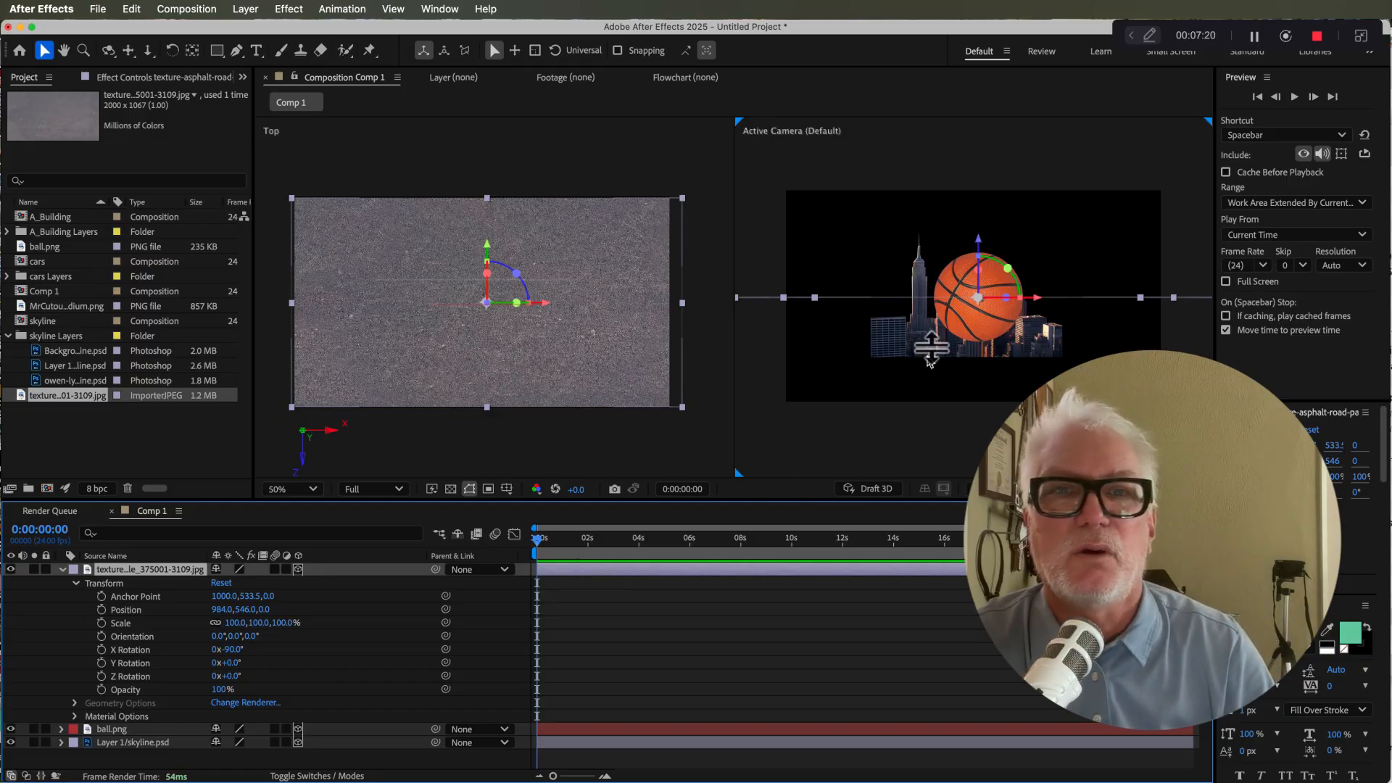
drag(980, 247, 980, 350)
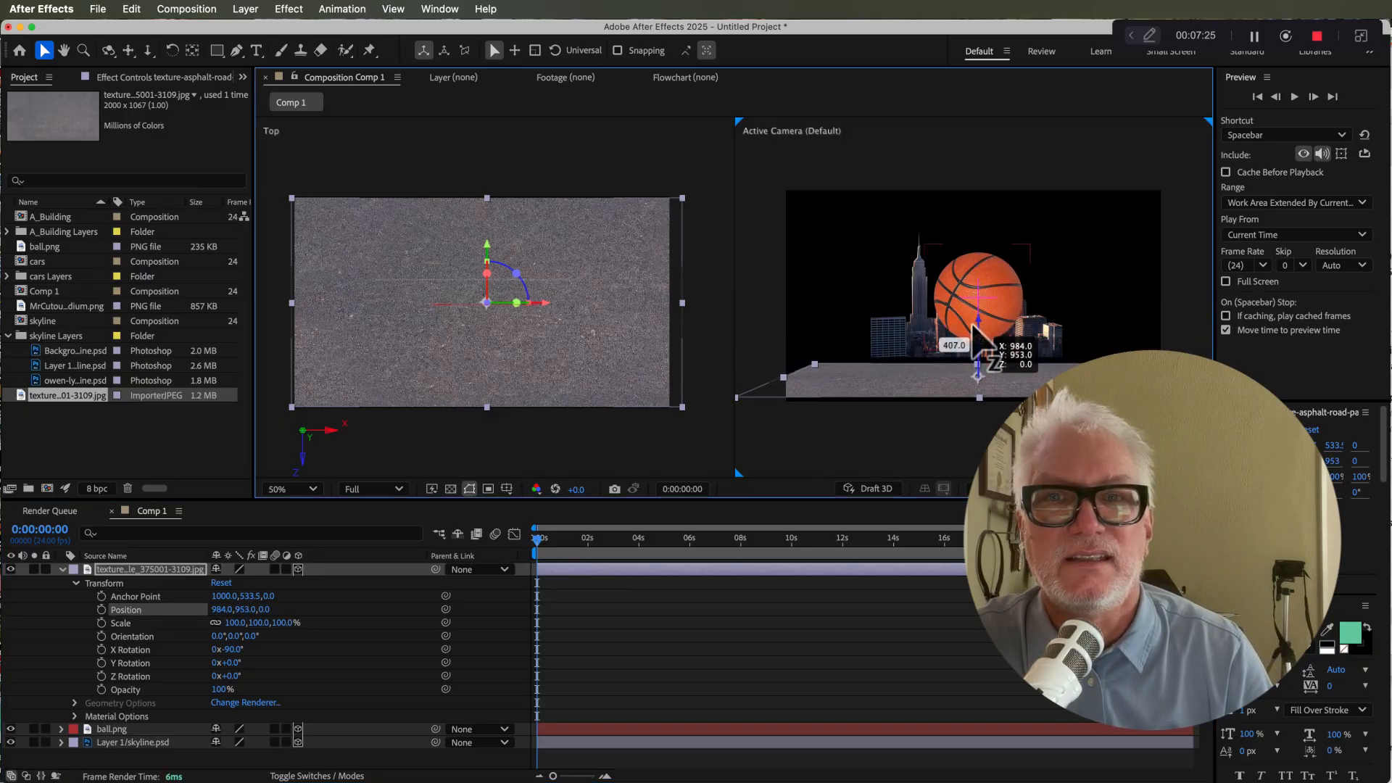
Step: Zoom out in the Top view and scale the texture floor up to about 439 × 361%
scroll(528, 247, down, 2)
scroll(526, 323, down, 2)
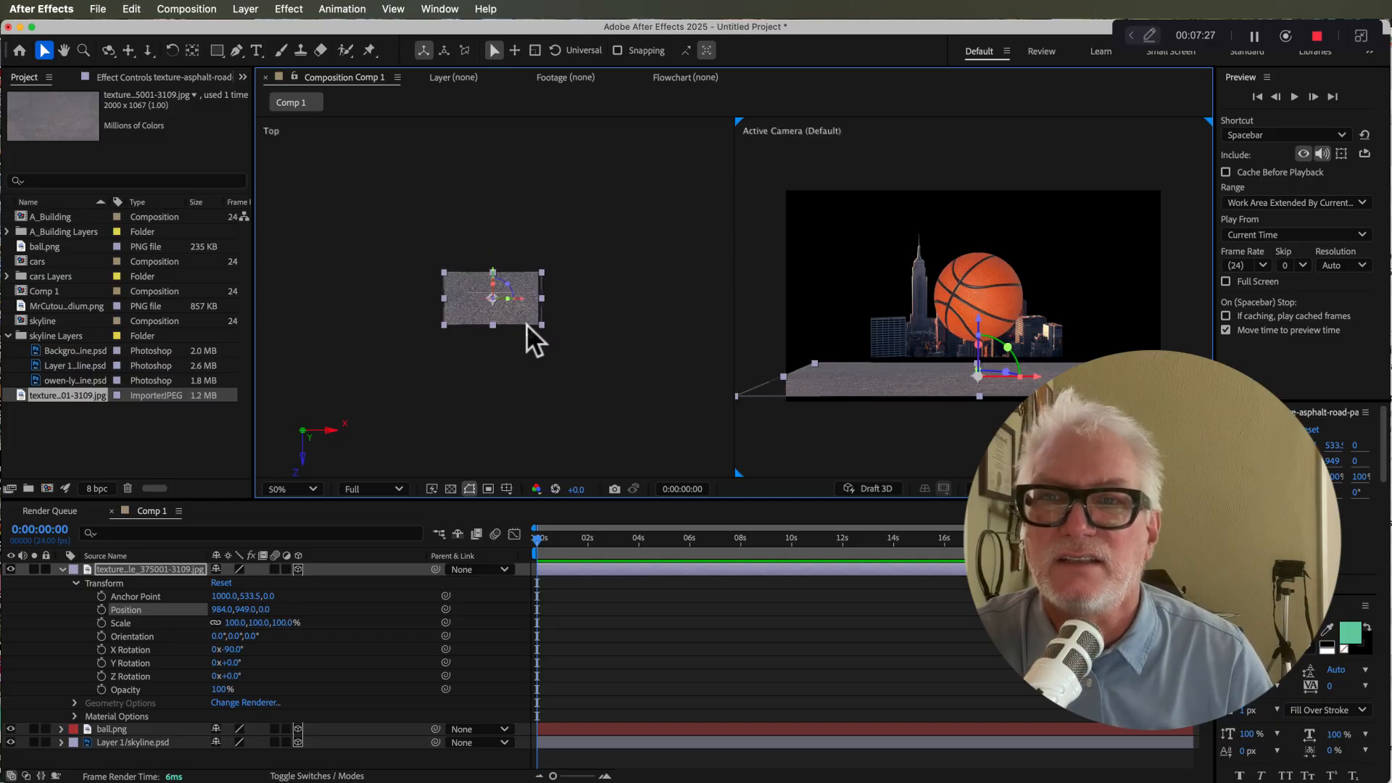
drag(542, 271, 707, 204)
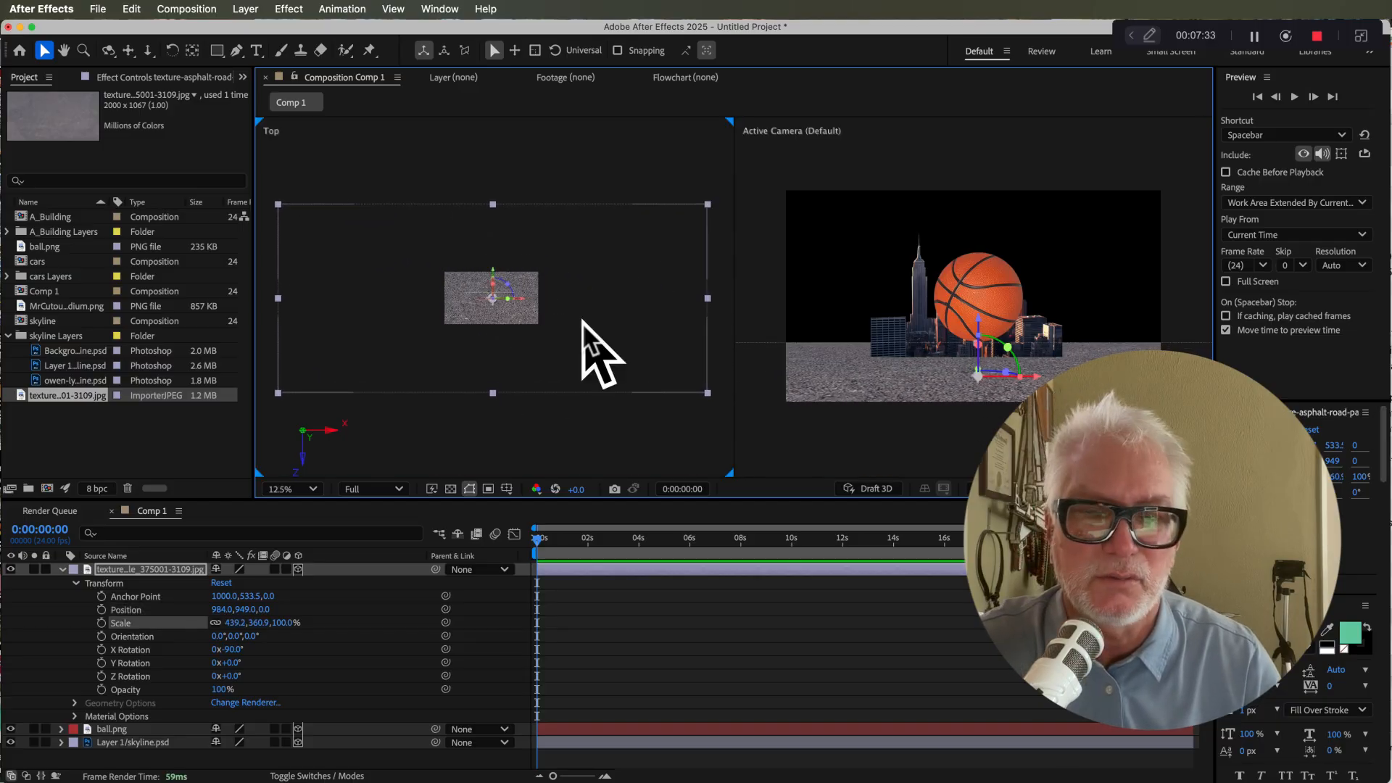
Step: Select the ball layer and move the ball down toward the floor, to about Y 692
click(47, 570)
click(569, 582)
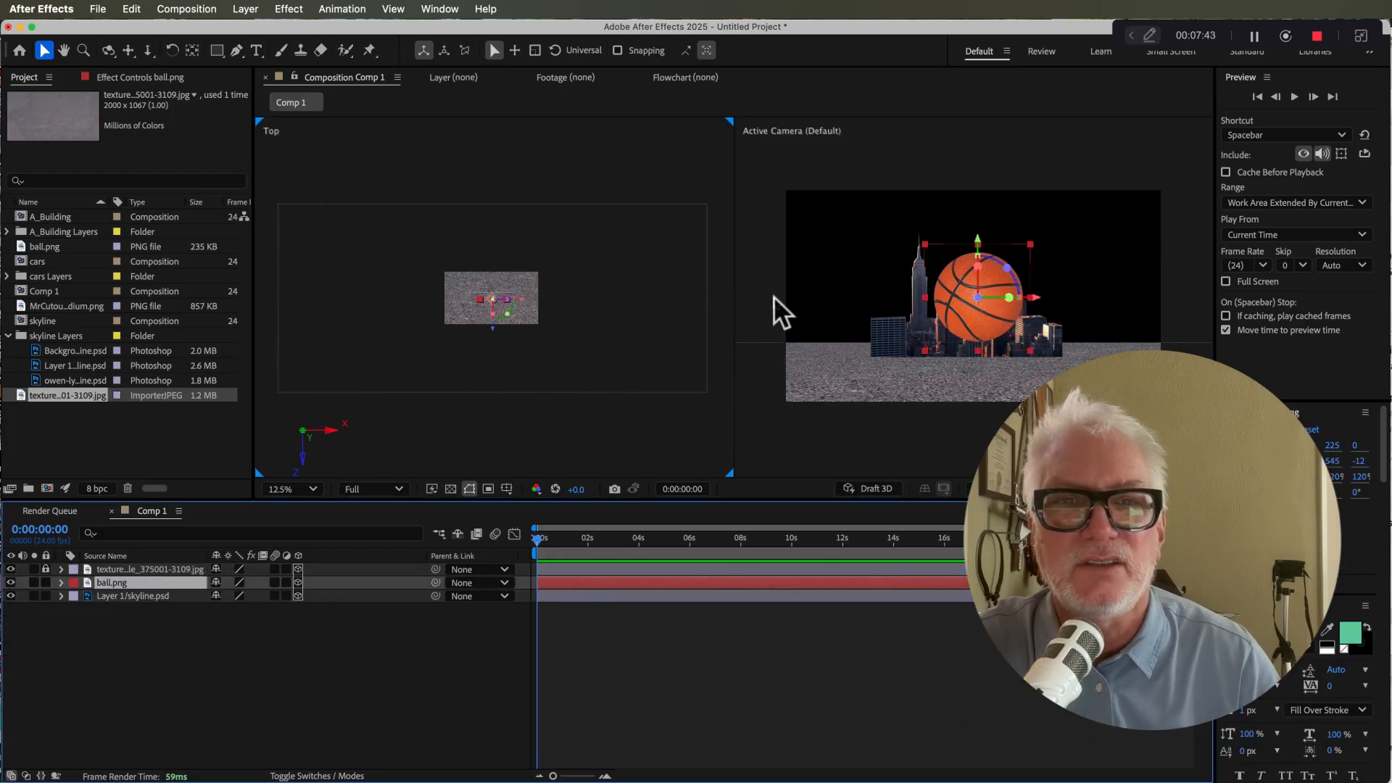
scroll(773, 296, up, 1)
drag(956, 324, 958, 512)
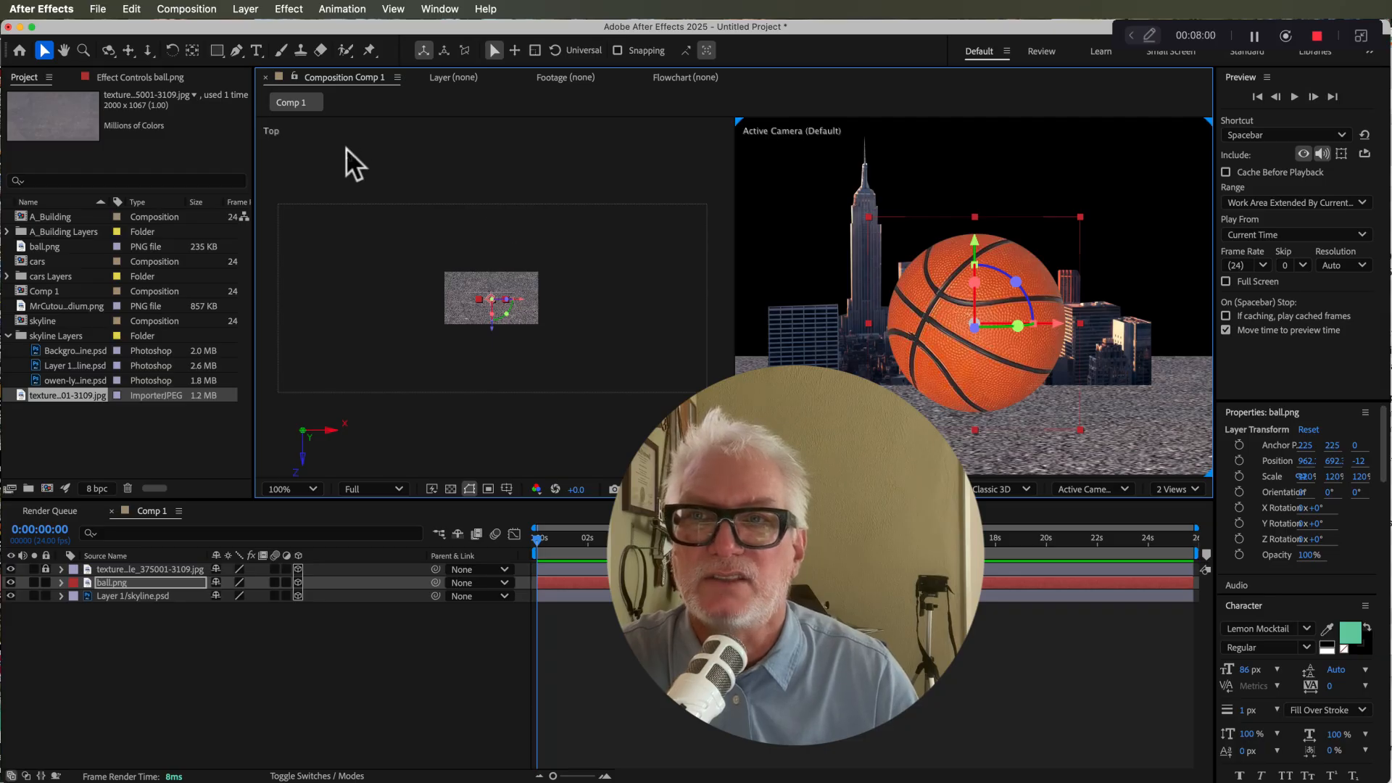
Step: Switch the left viewport from Top to Right view
click(278, 137)
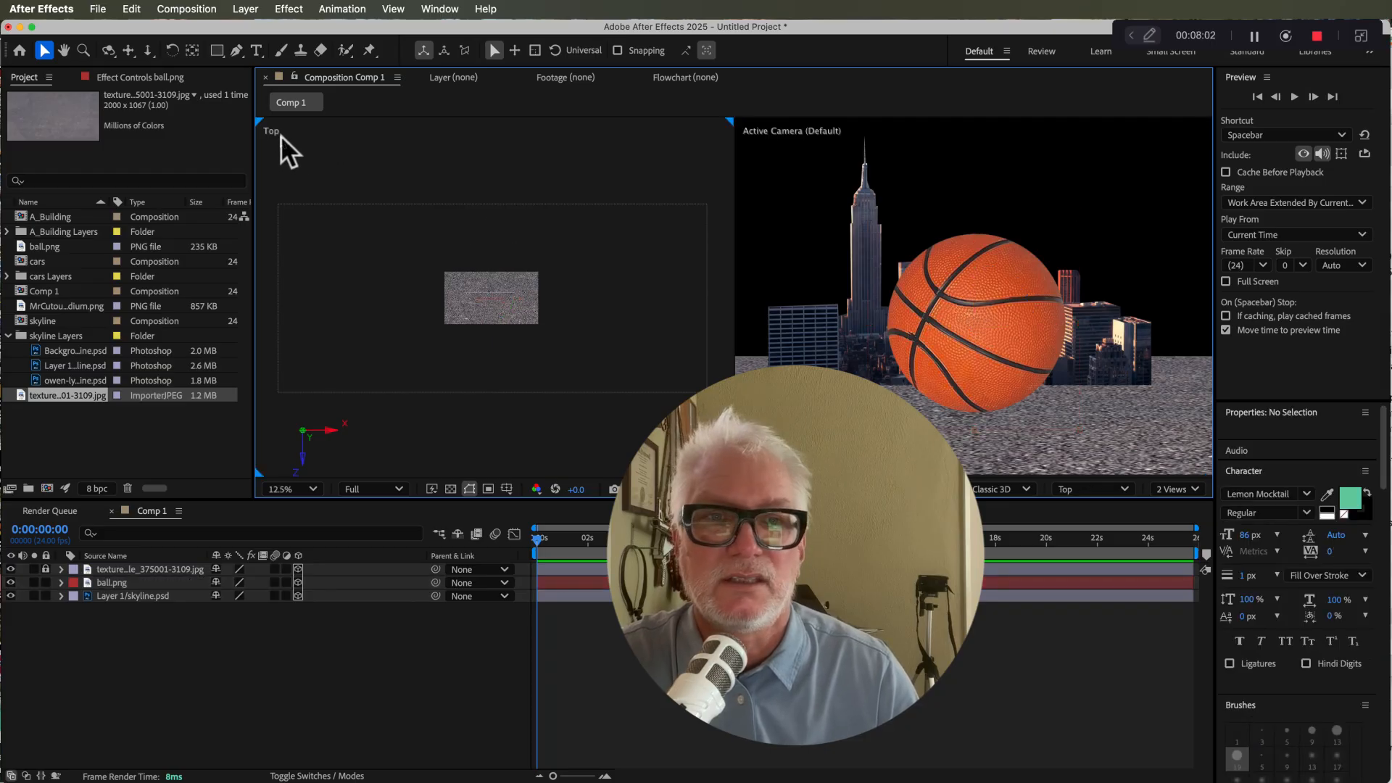
click(1113, 488)
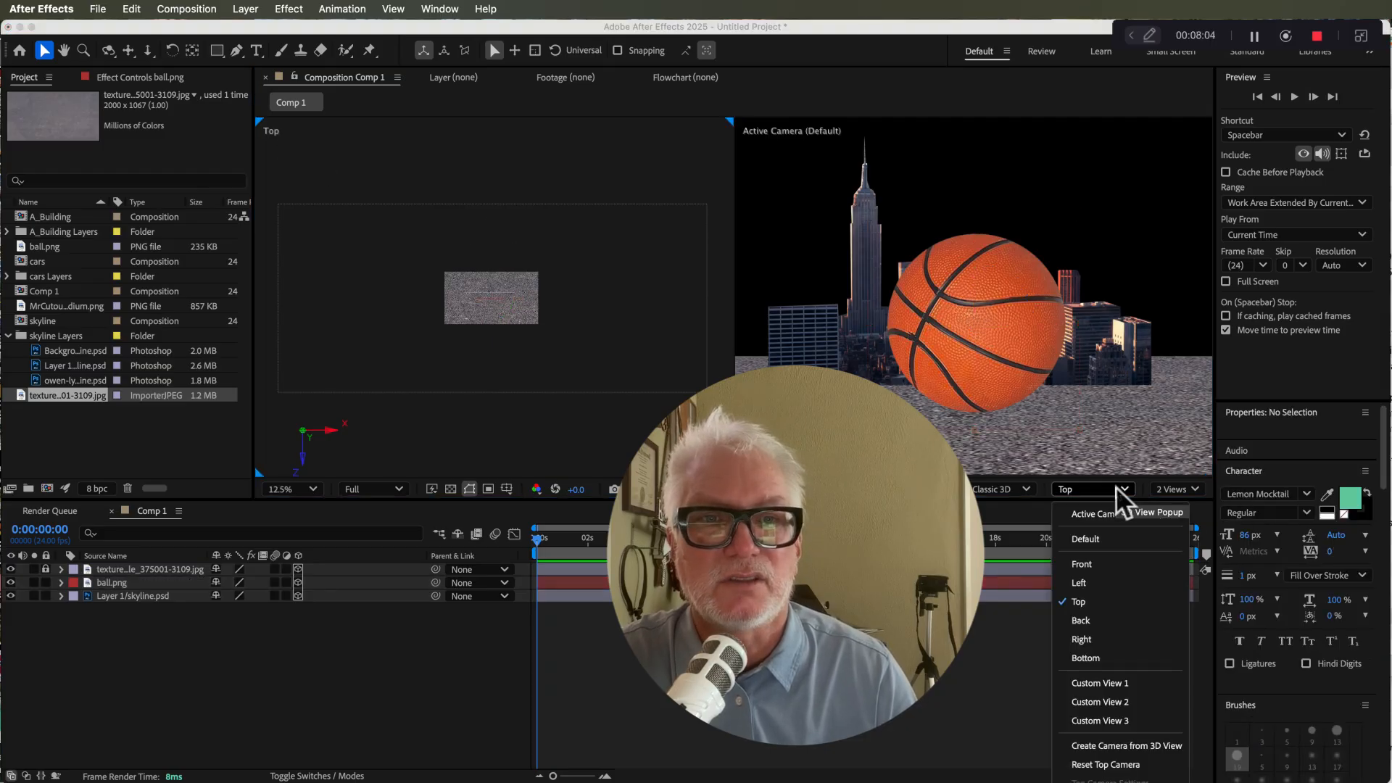
click(1094, 634)
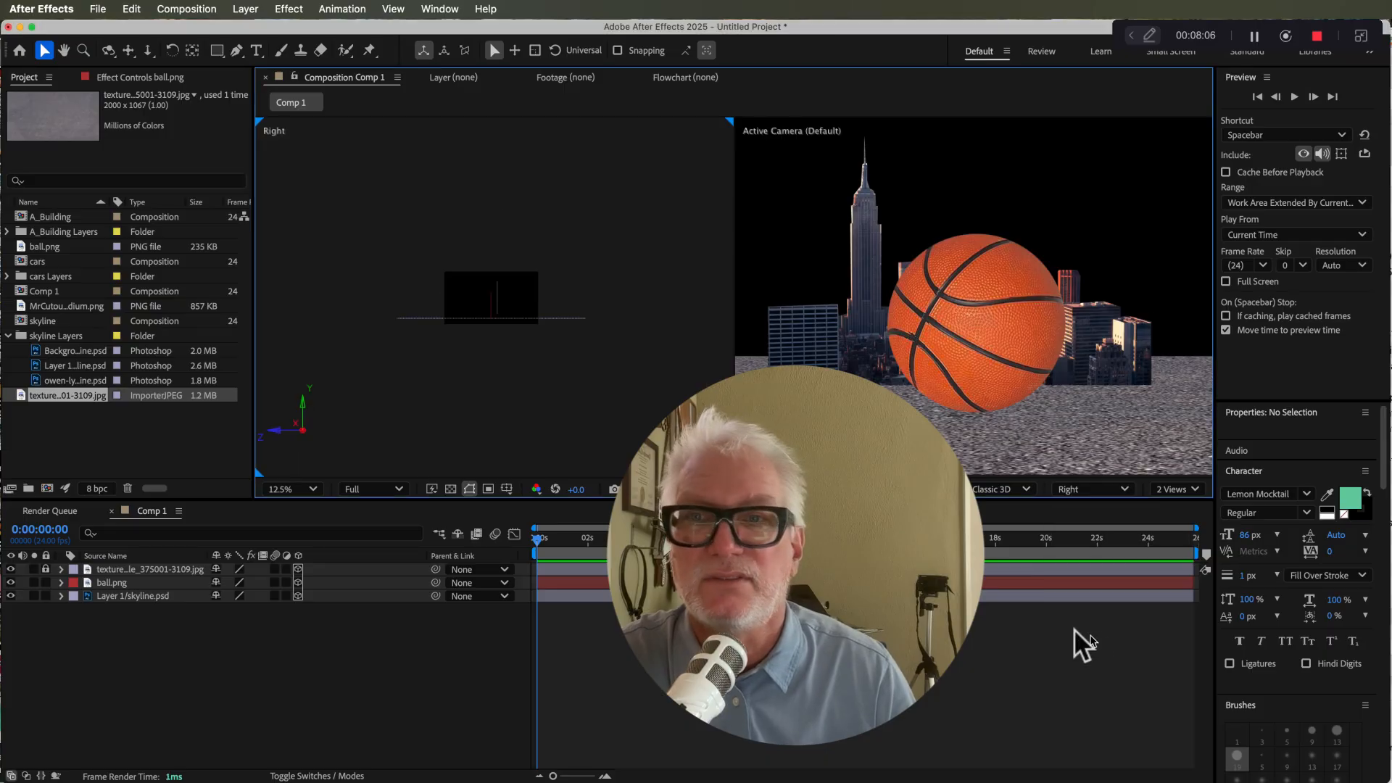
Step: In the Right view, adjust the ball's height so it rests on the floor at about Y 728
scroll(616, 403, up, 2)
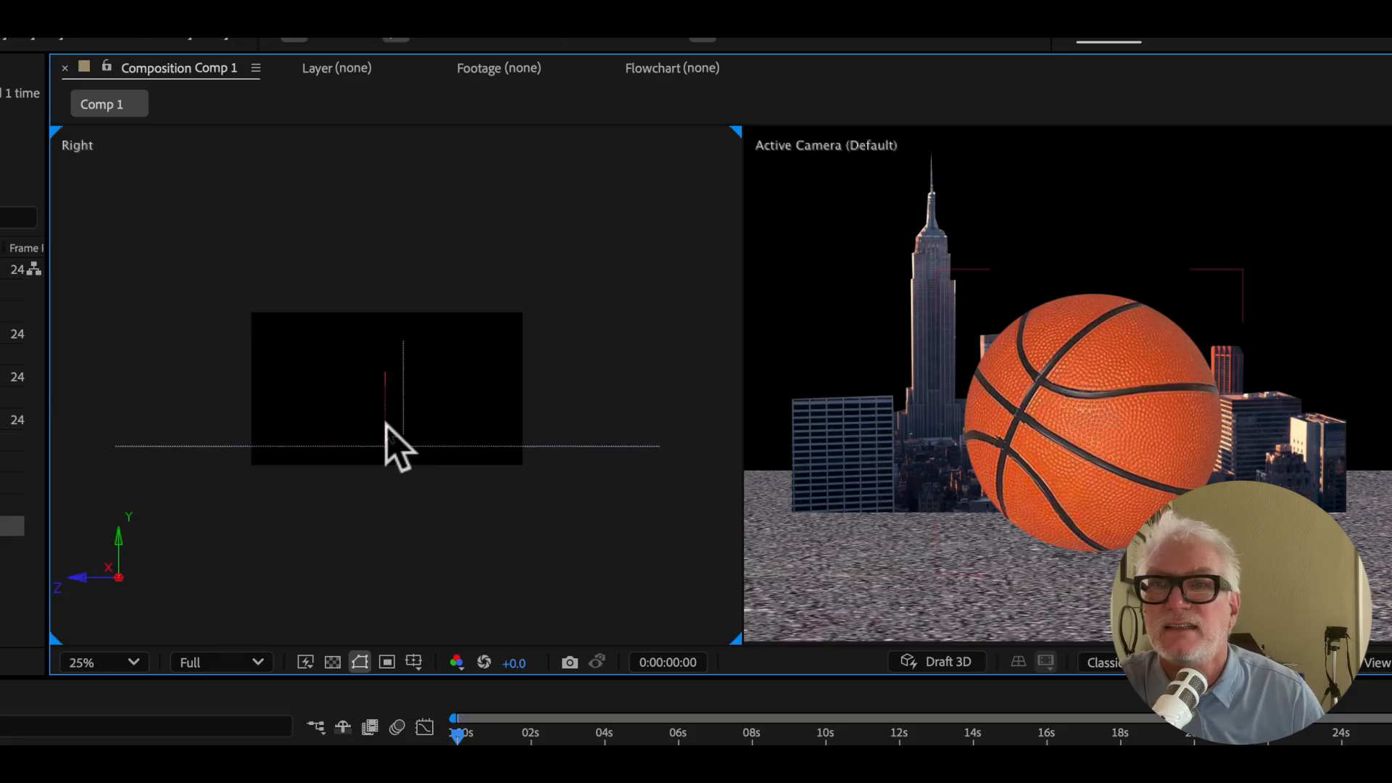
click(384, 420)
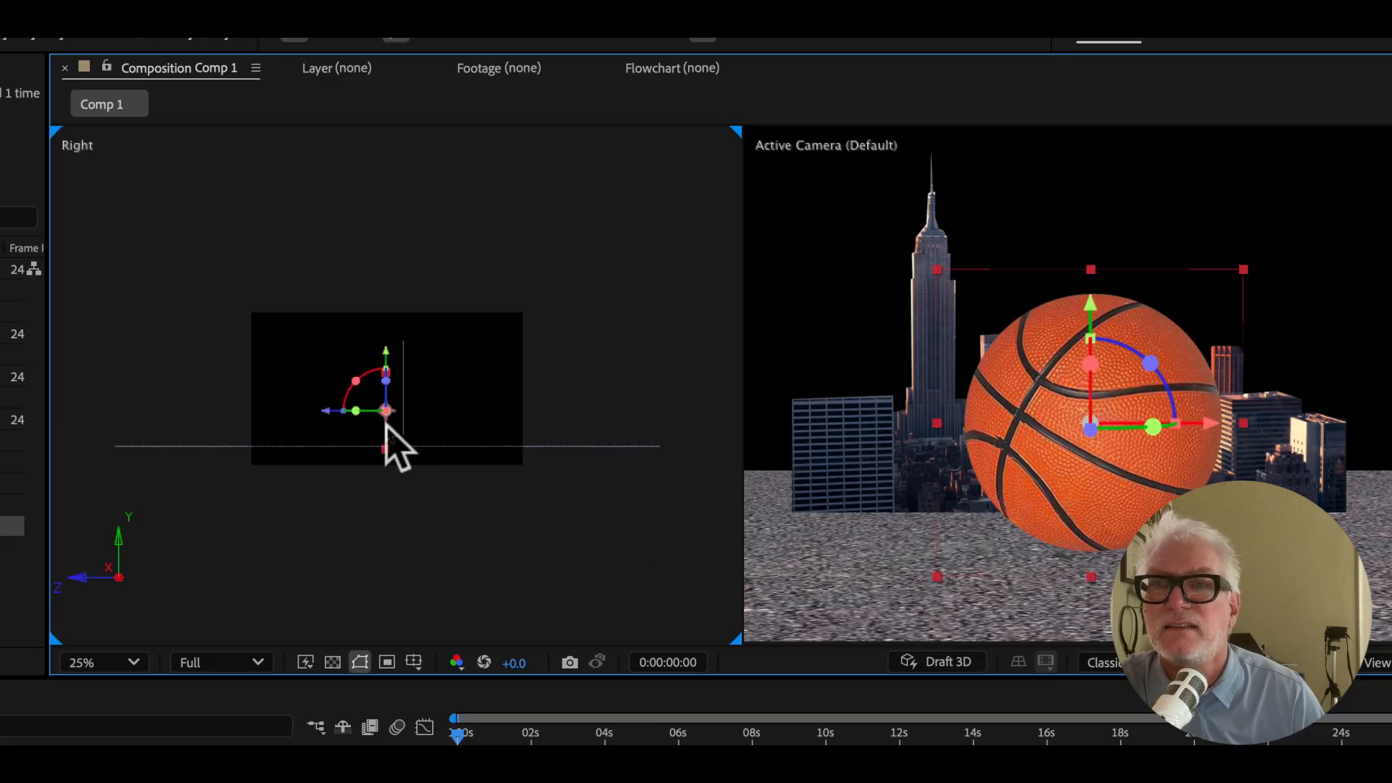
drag(382, 365, 390, 523)
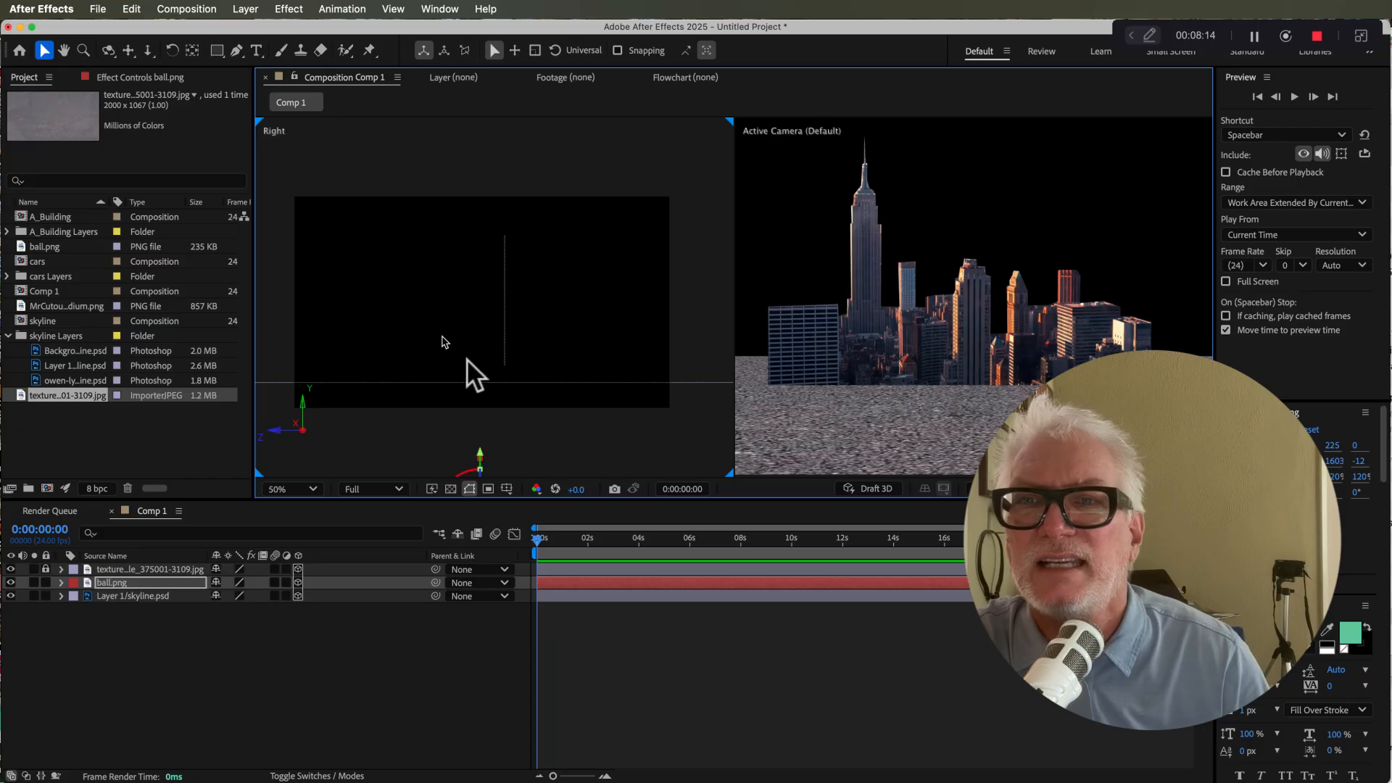
click(409, 452)
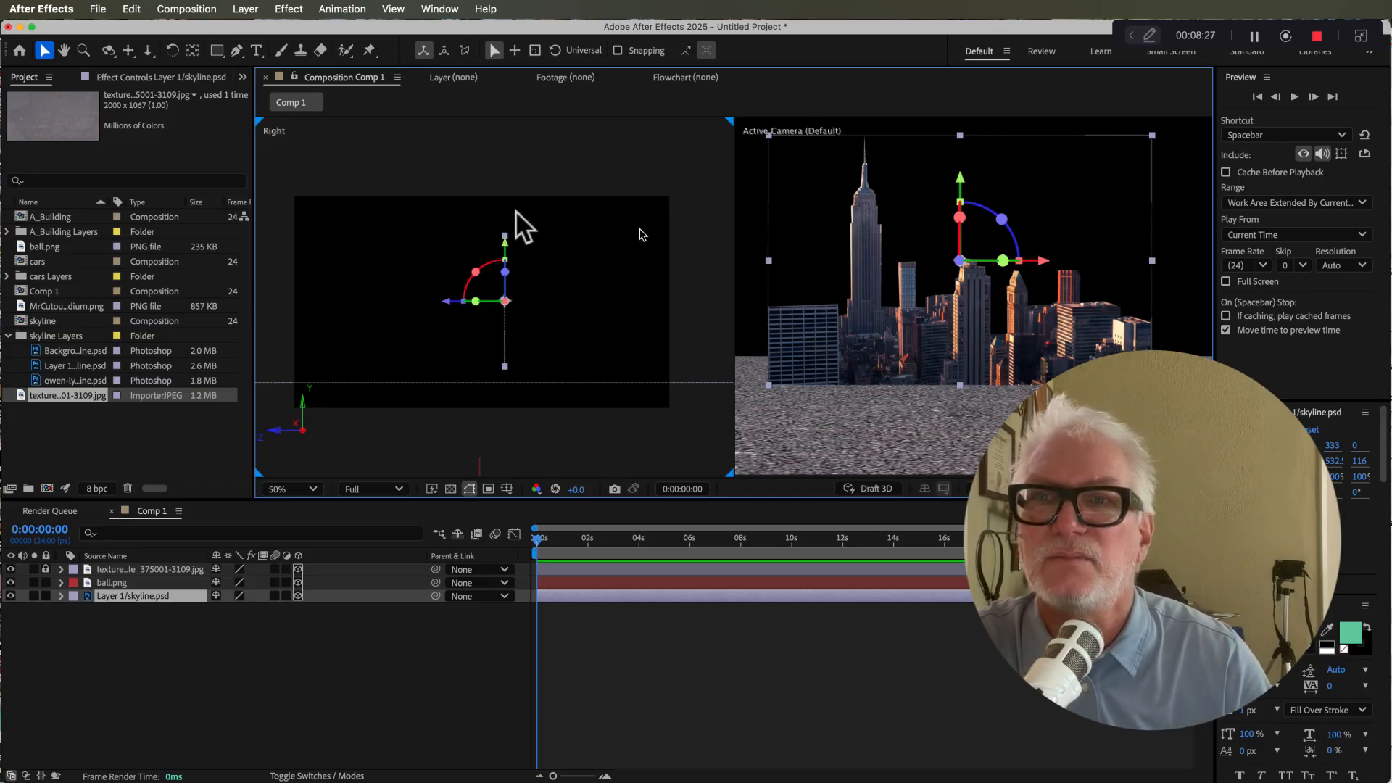
drag(506, 245, 506, 262)
drag(488, 285, 488, 283)
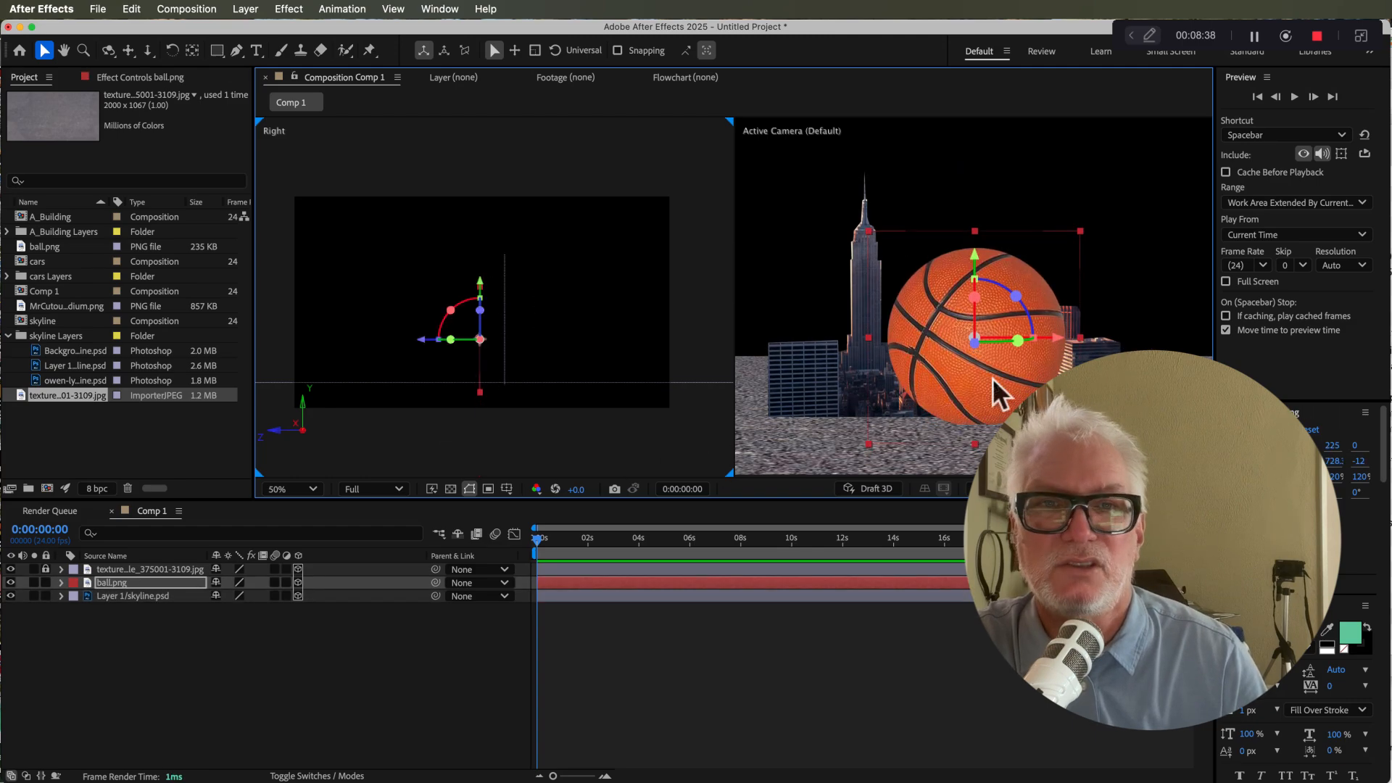
Step: Keyframe the ball's Position: off-screen right at about X 2192 at the start, off-screen left at about X -236 at 5:22
key(comma)
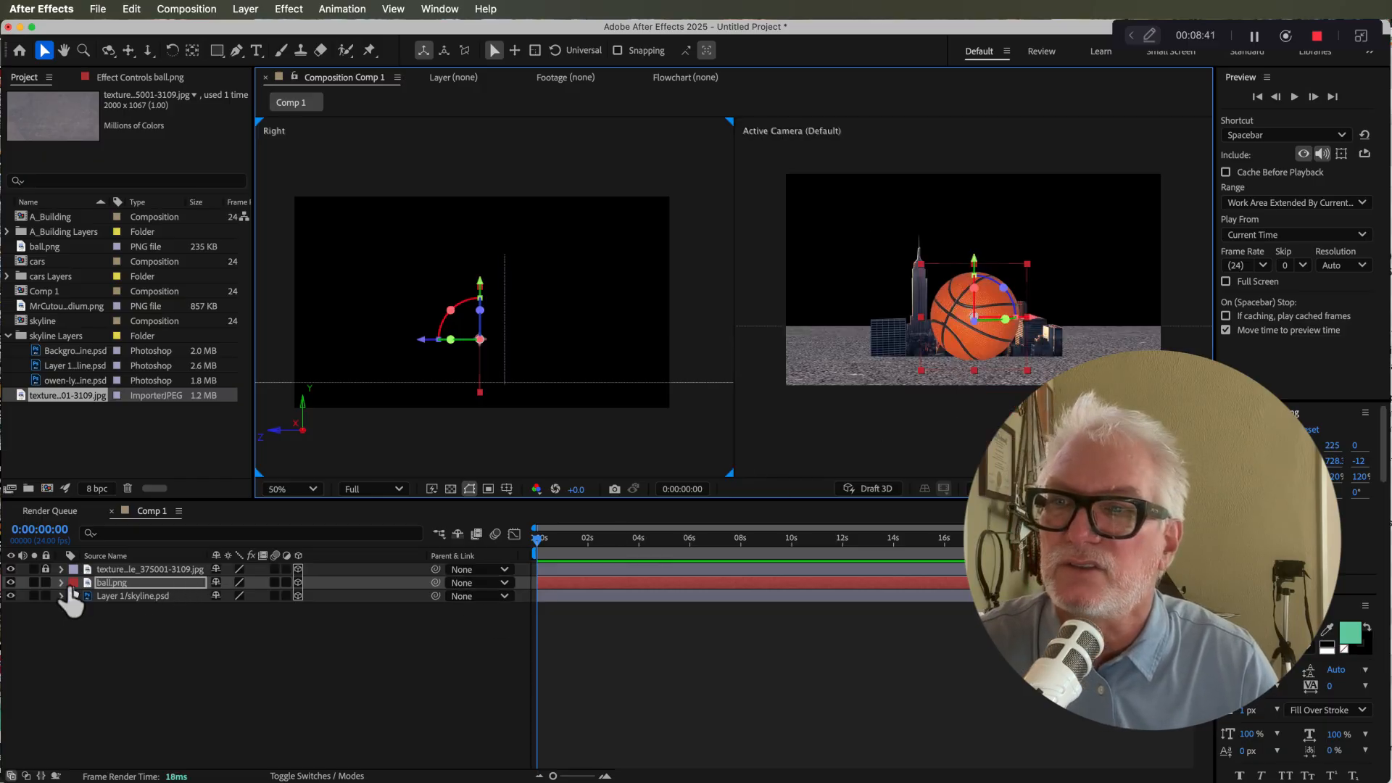
click(62, 582)
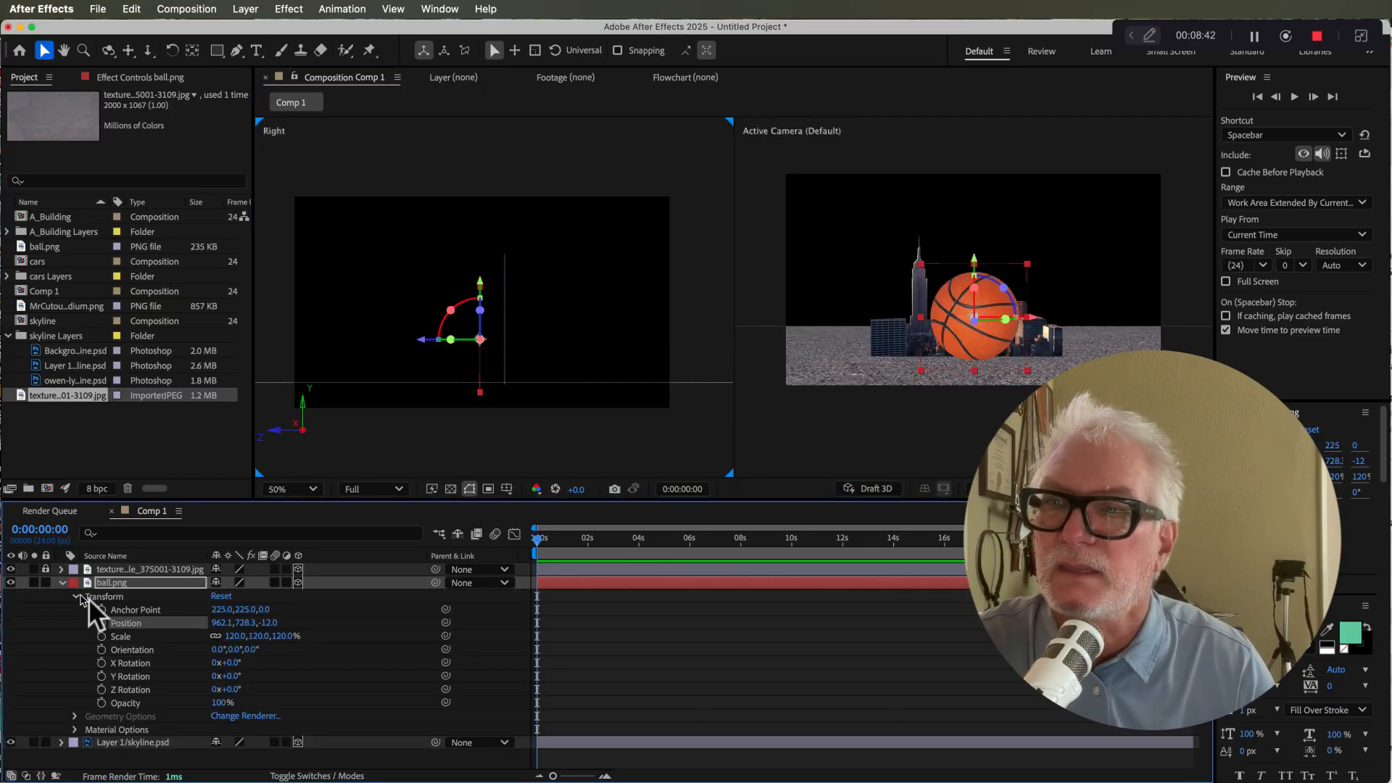
click(102, 623)
drag(988, 325, 1224, 337)
drag(682, 540, 688, 548)
drag(1175, 355, 729, 359)
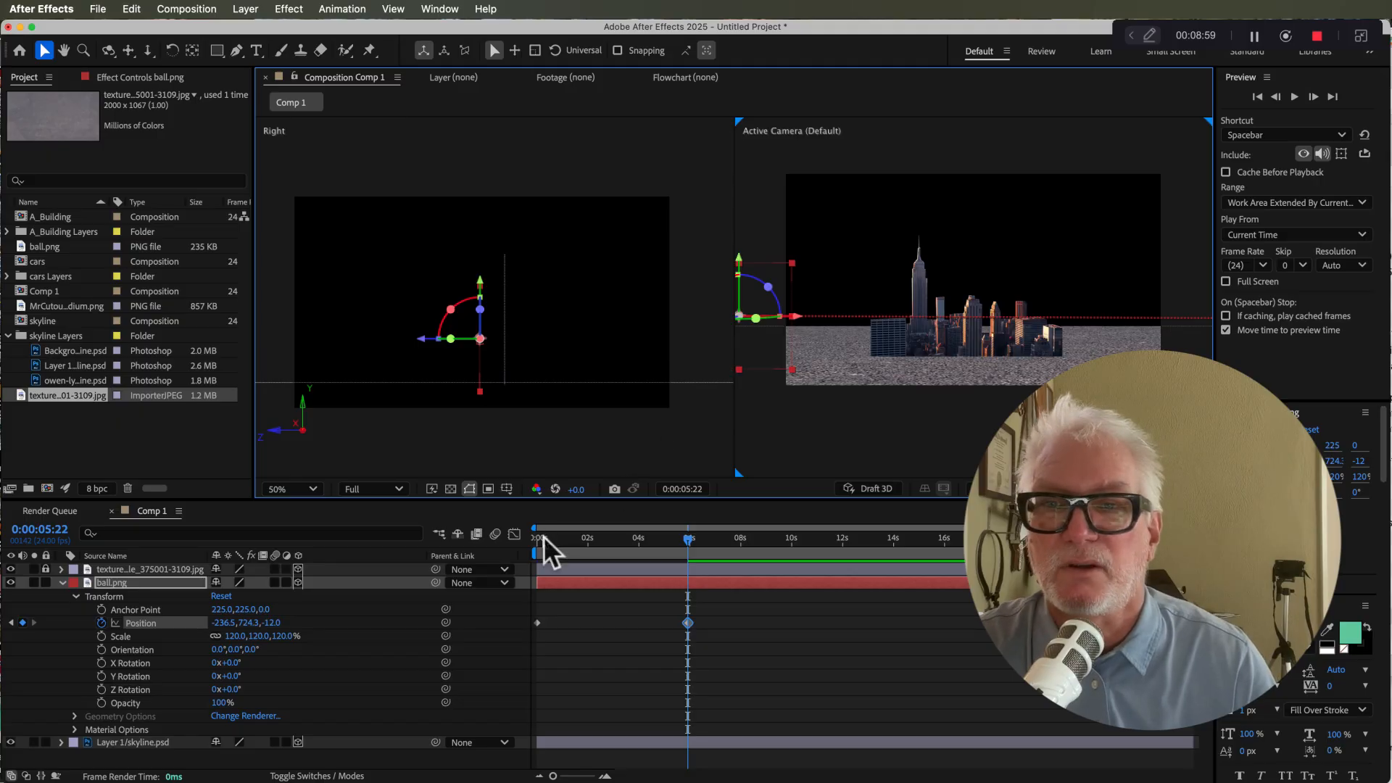
Step: Return to the start and preview the ball's movement across the scene
click(537, 538)
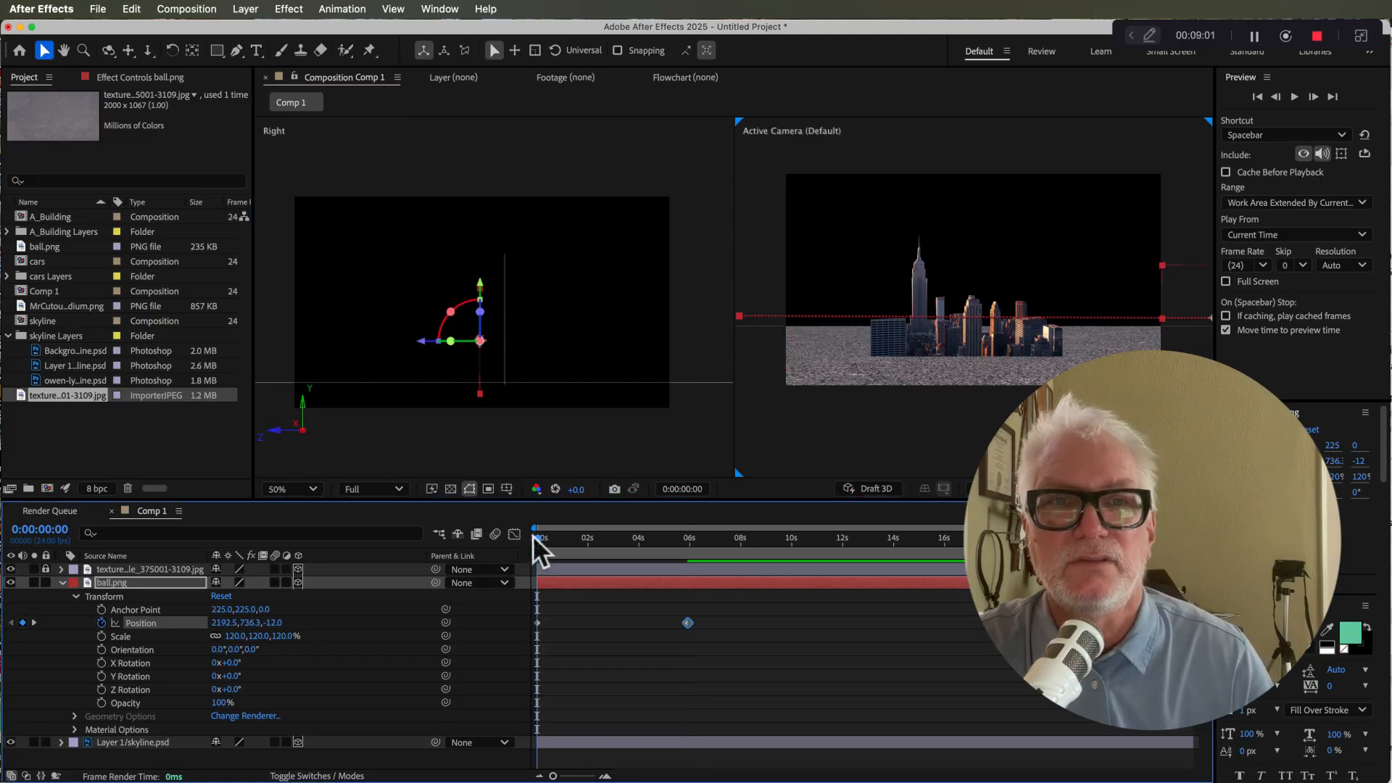
key(space)
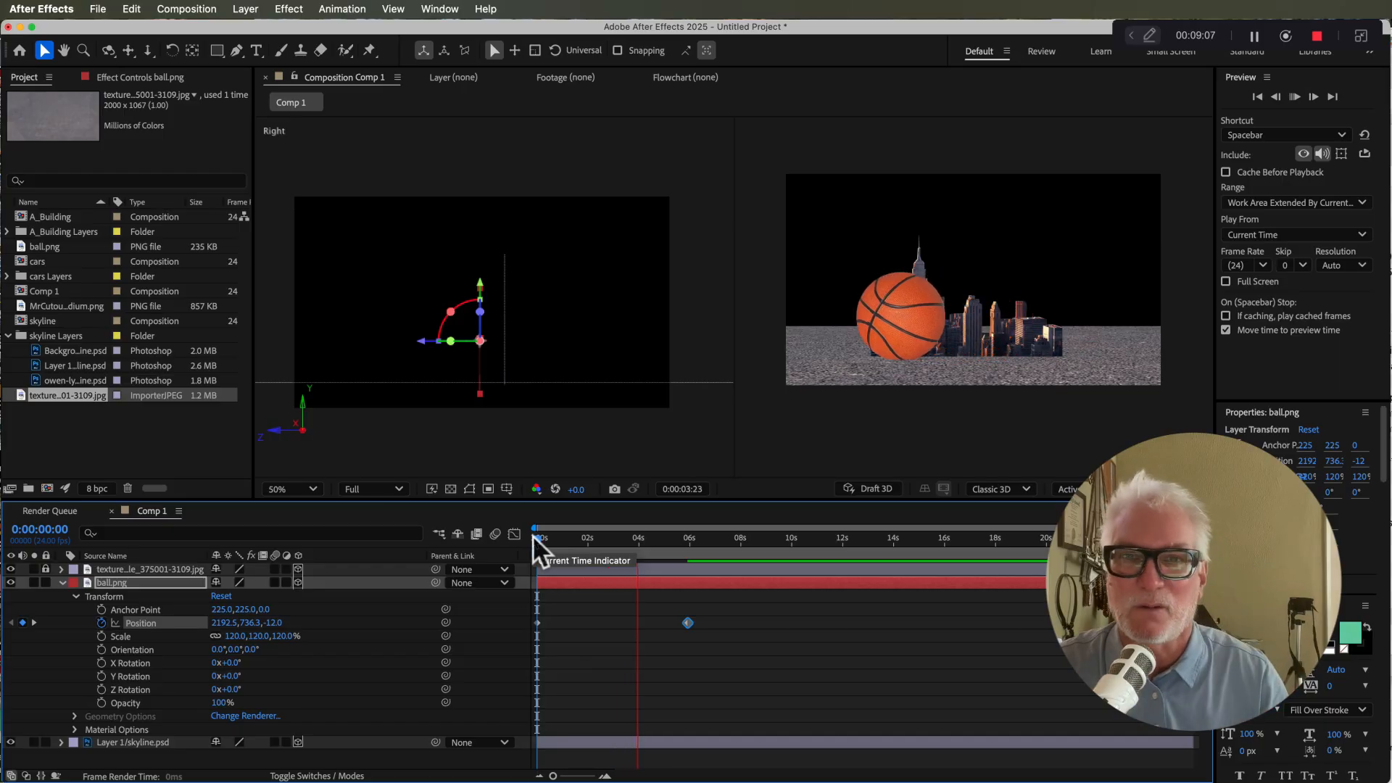
key(space)
drag(554, 542, 528, 548)
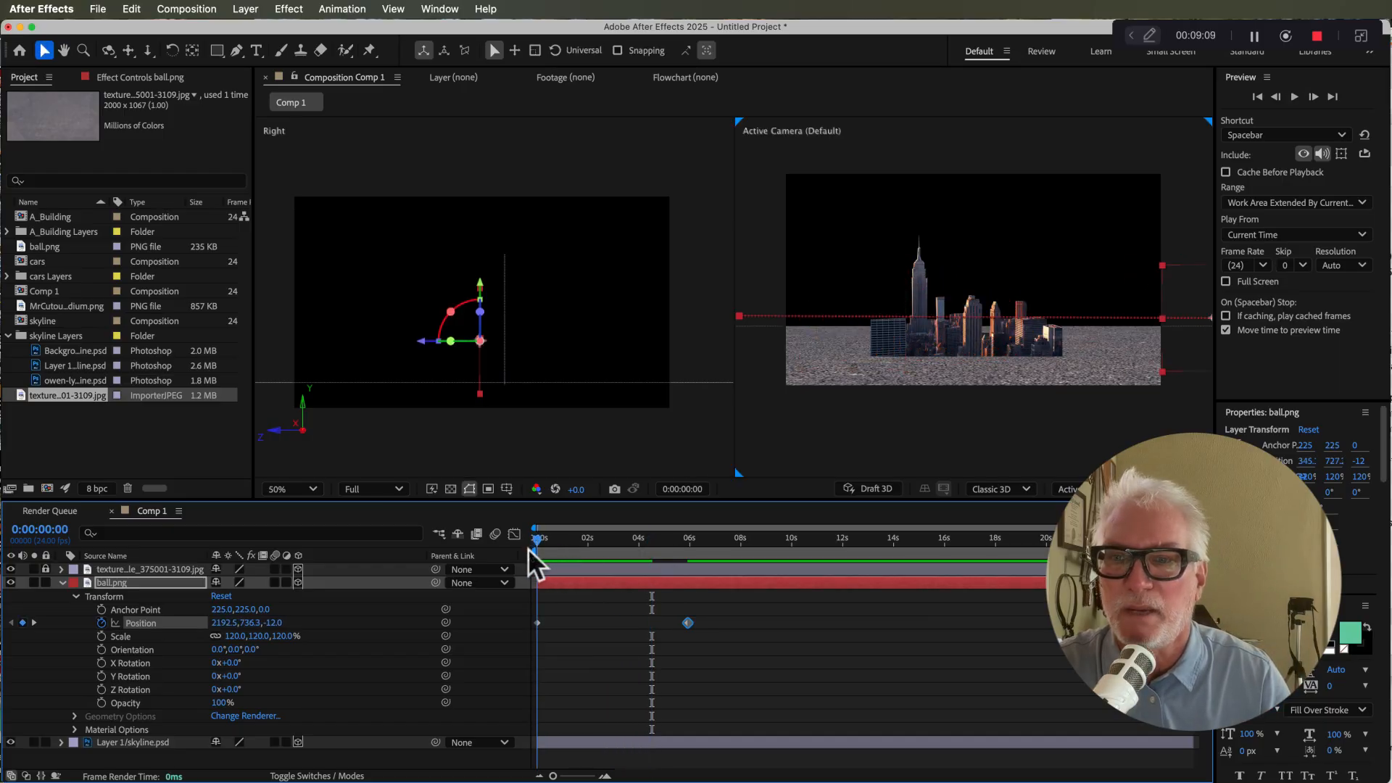
Step: Keyframe the ball's Z Rotation at 0° at the start and -8 full turns at 5:22
click(103, 690)
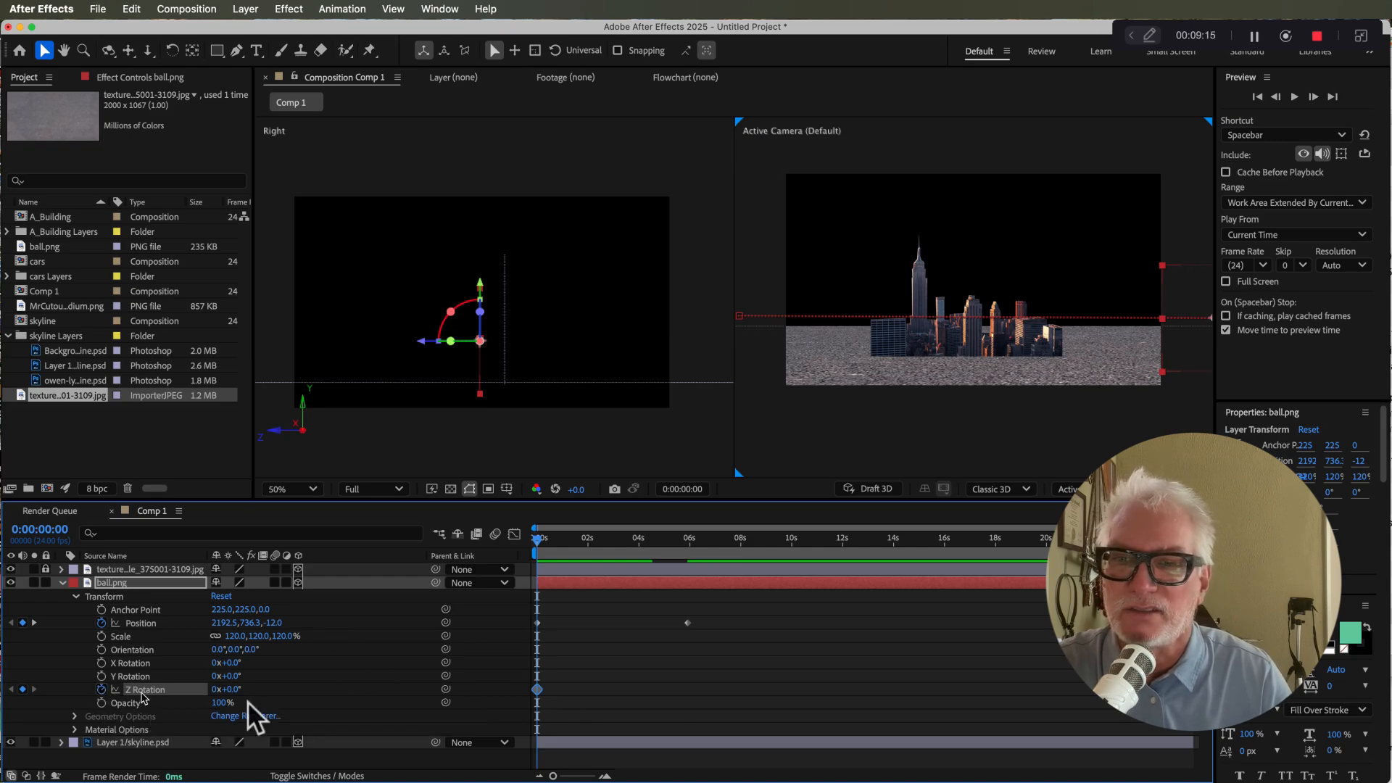
drag(641, 544, 689, 549)
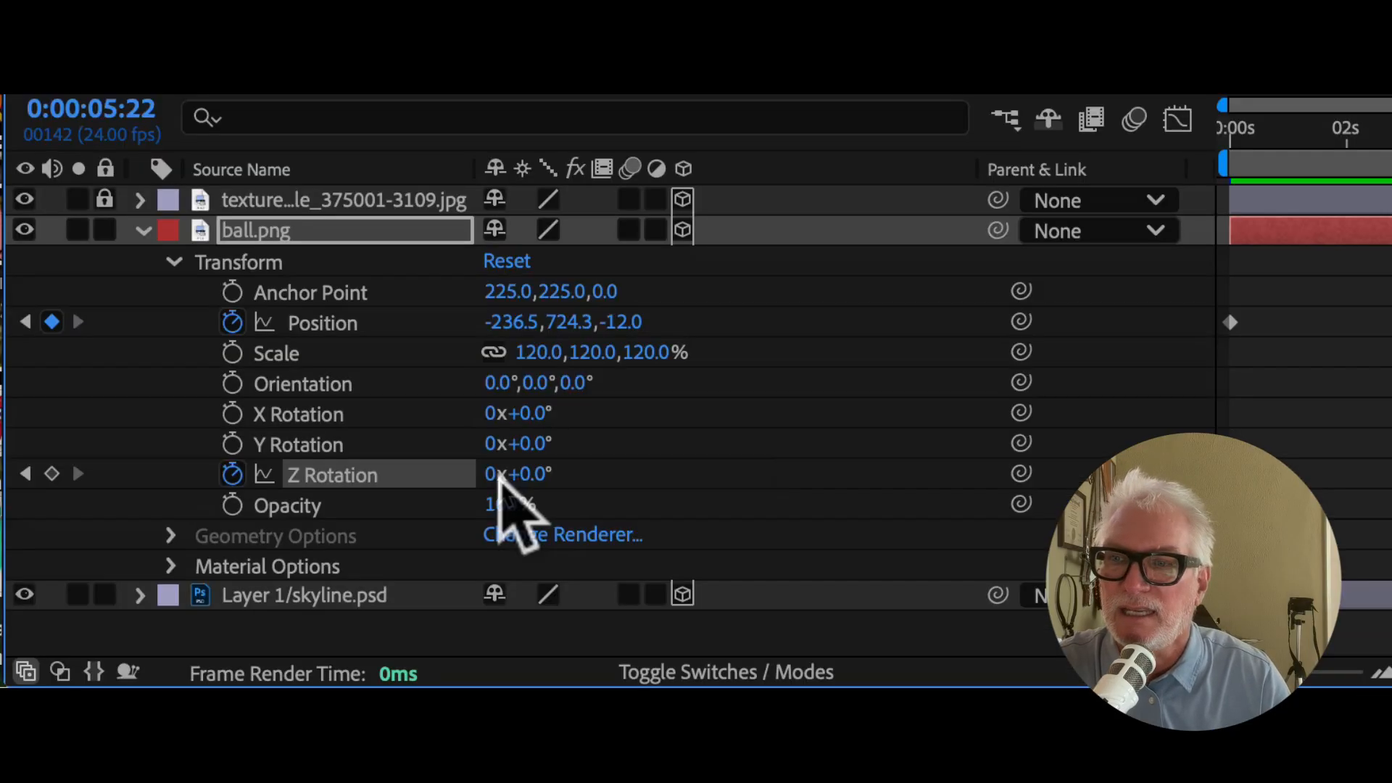
drag(212, 692, 220, 696)
drag(505, 491, 491, 492)
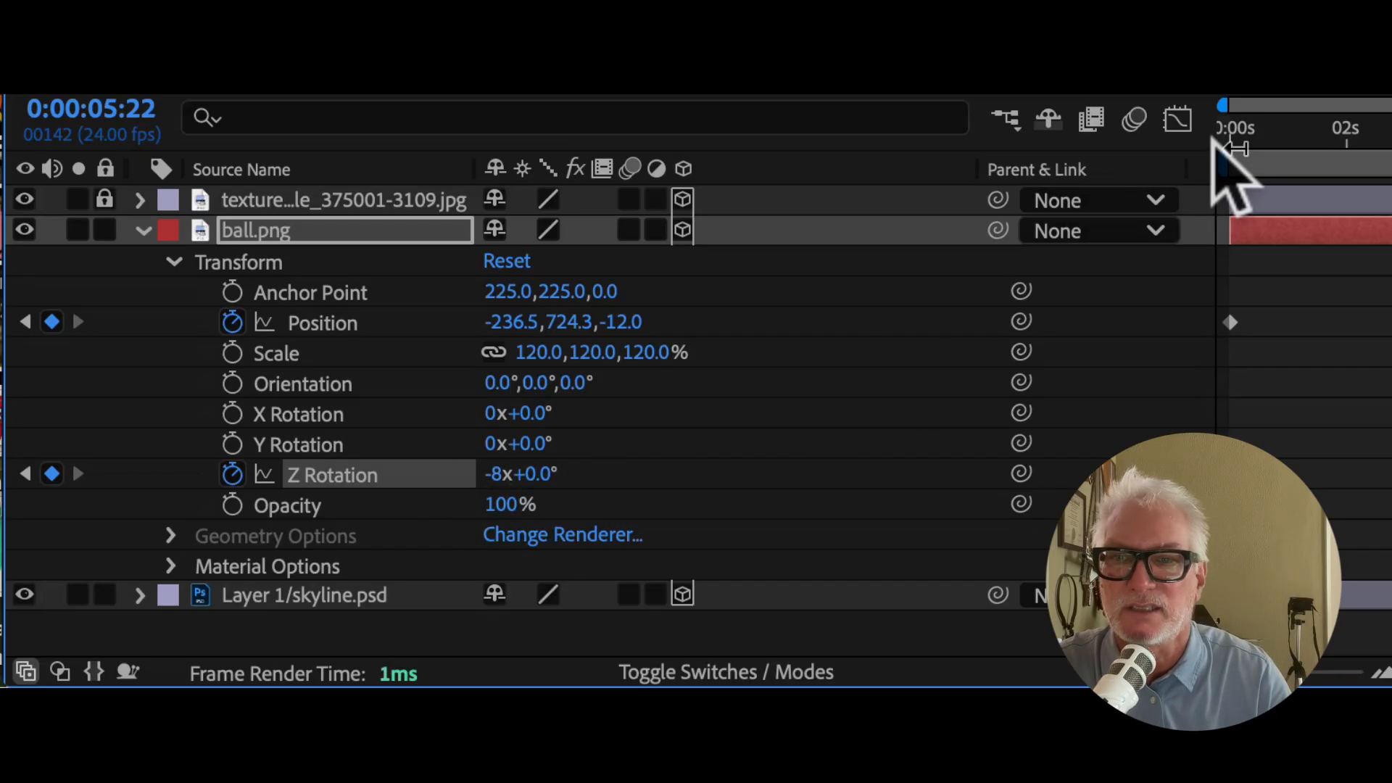
Step: Select the ending Position and Z Rotation keyframes and move them earlier to about 2.5 seconds
click(1239, 128)
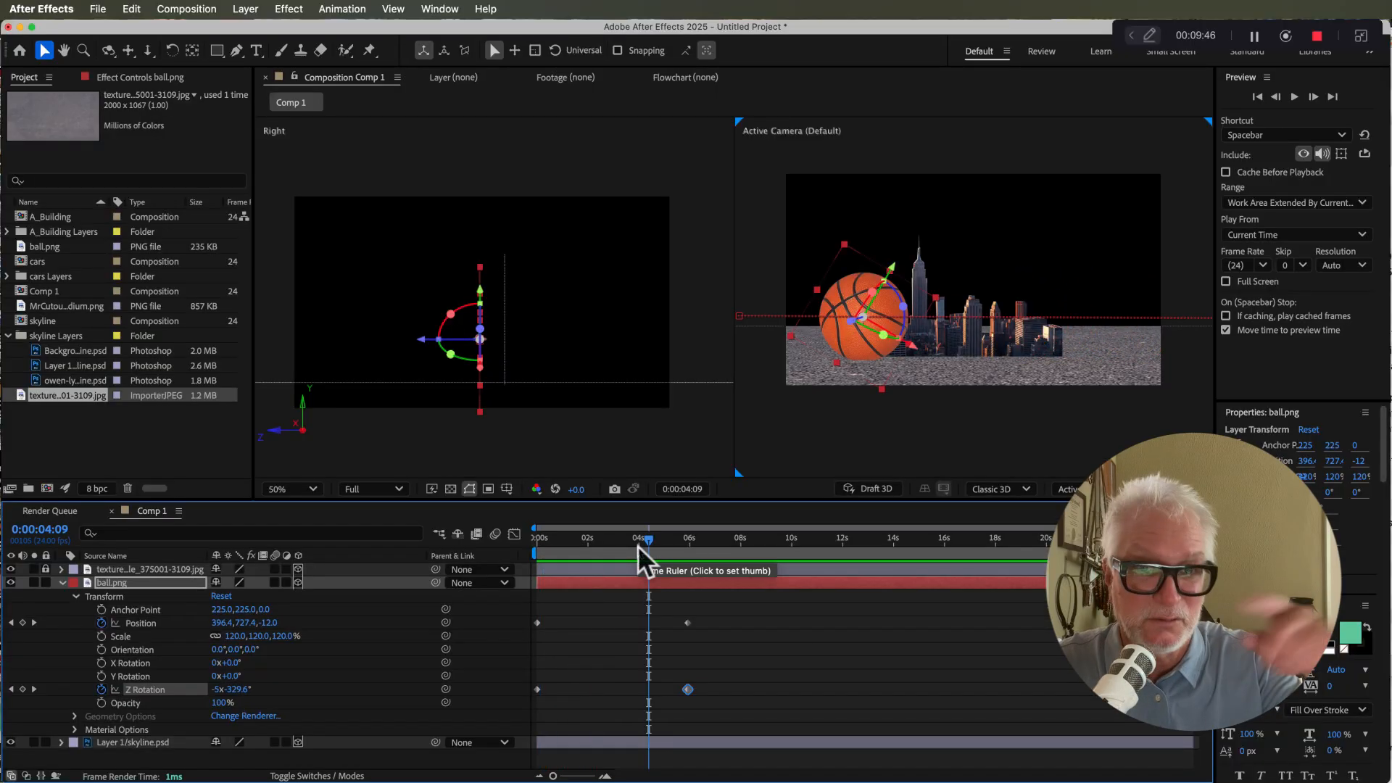
click(711, 696)
click(688, 689)
drag(729, 698, 599, 634)
key(Home)
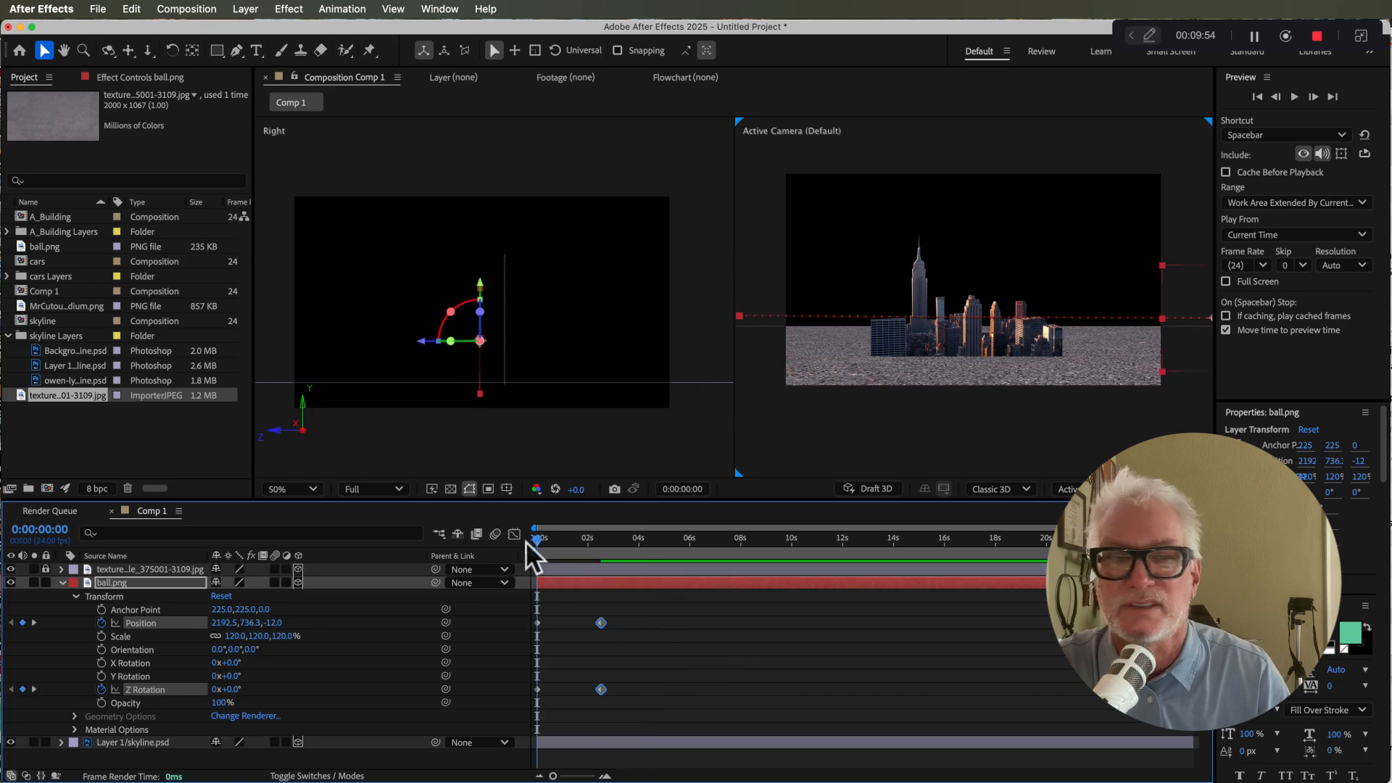
Step: Preview the faster ball animation from the start
key(space)
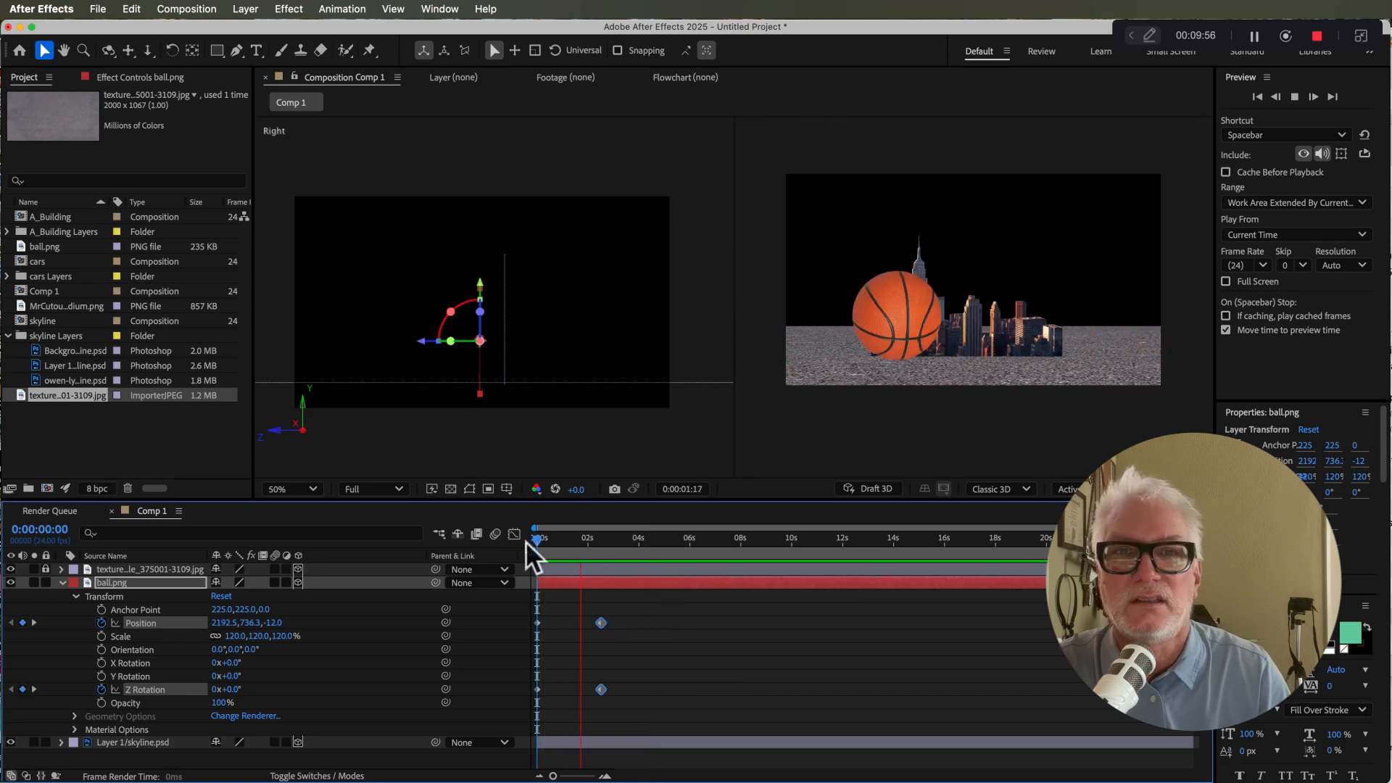
key(space)
drag(556, 540, 535, 541)
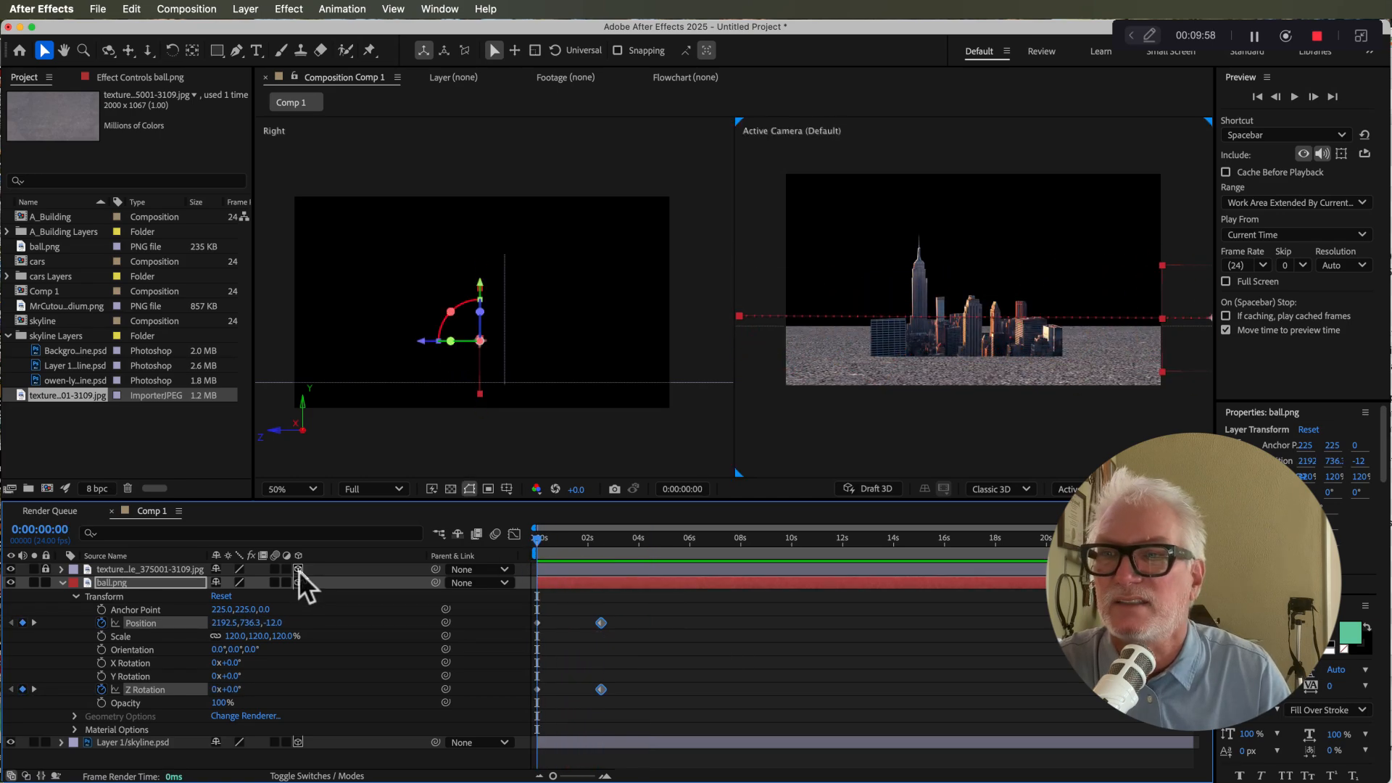
Step: Turn on motion blur for the ball layer and play the animation preview
click(274, 583)
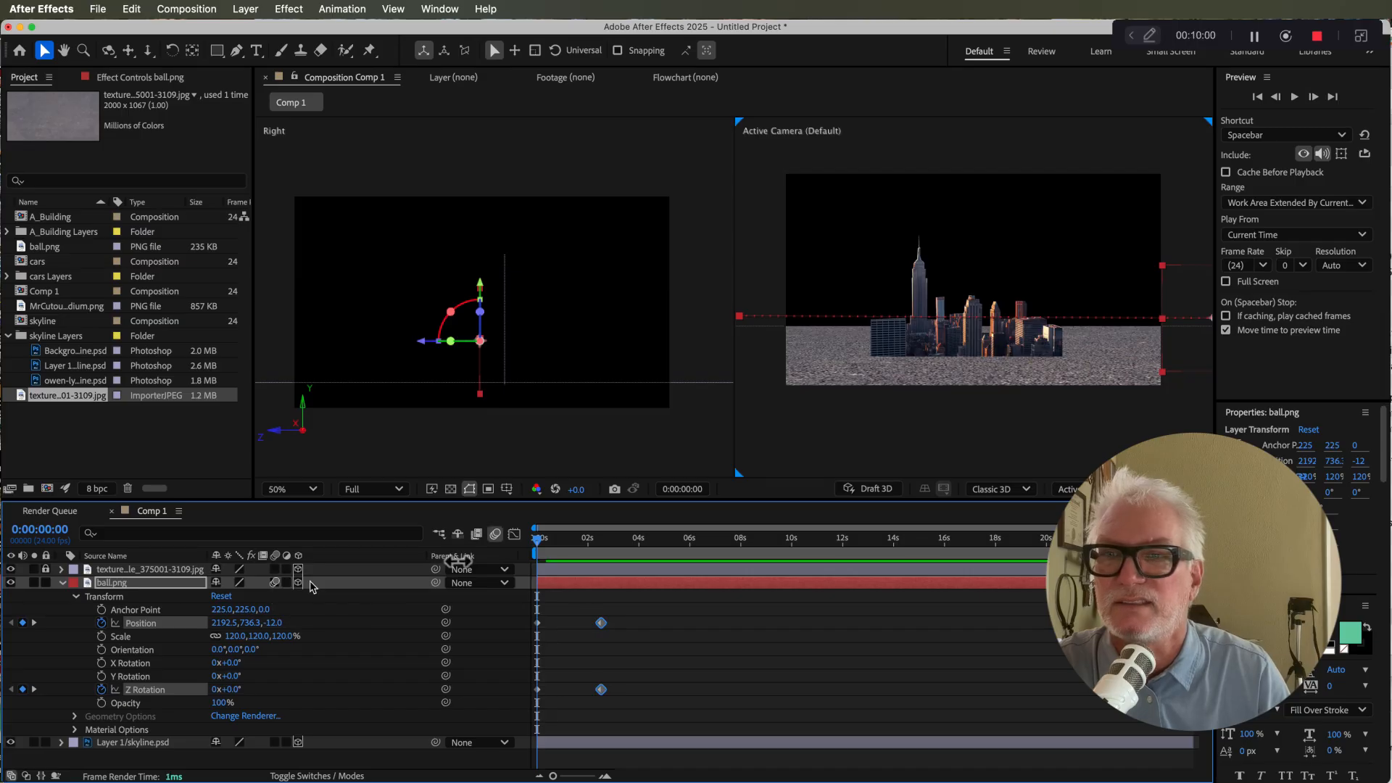
key(space)
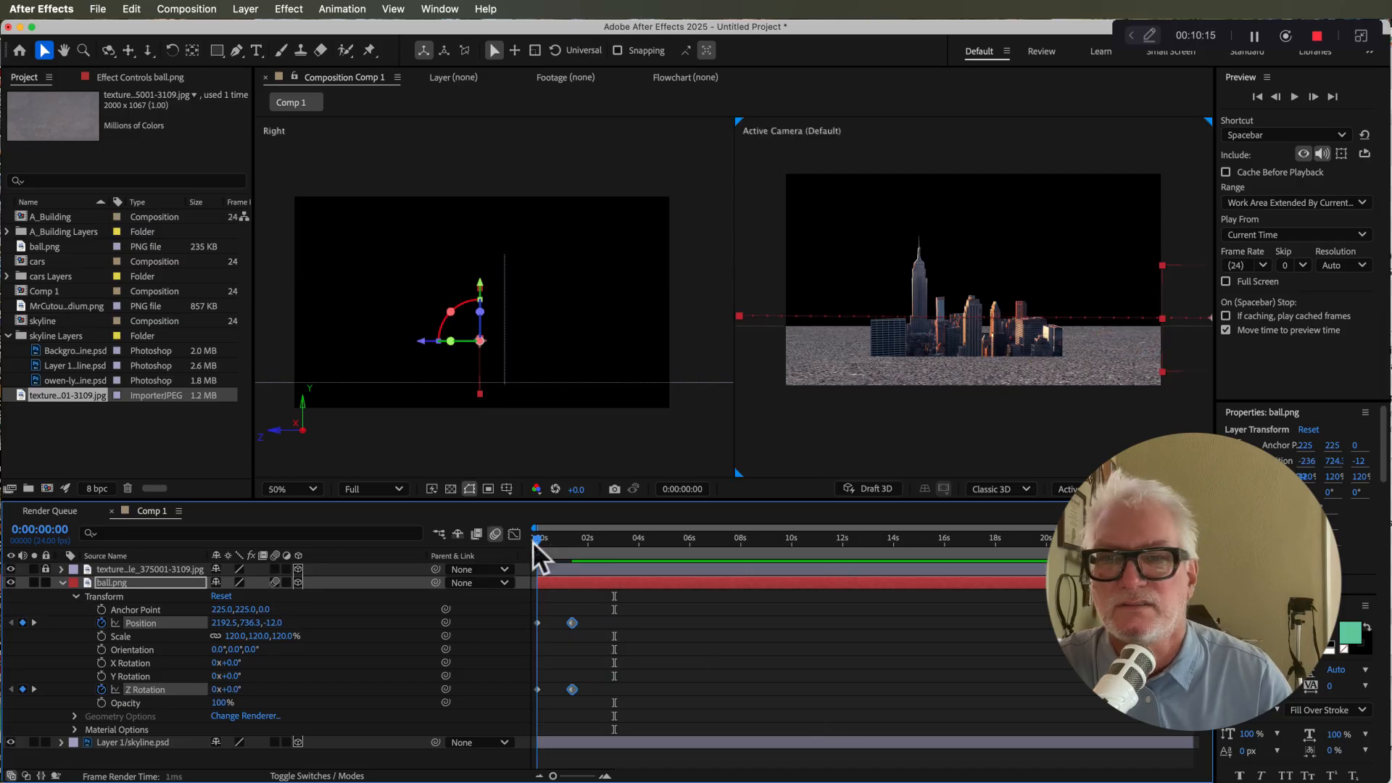
click(533, 541)
key(space)
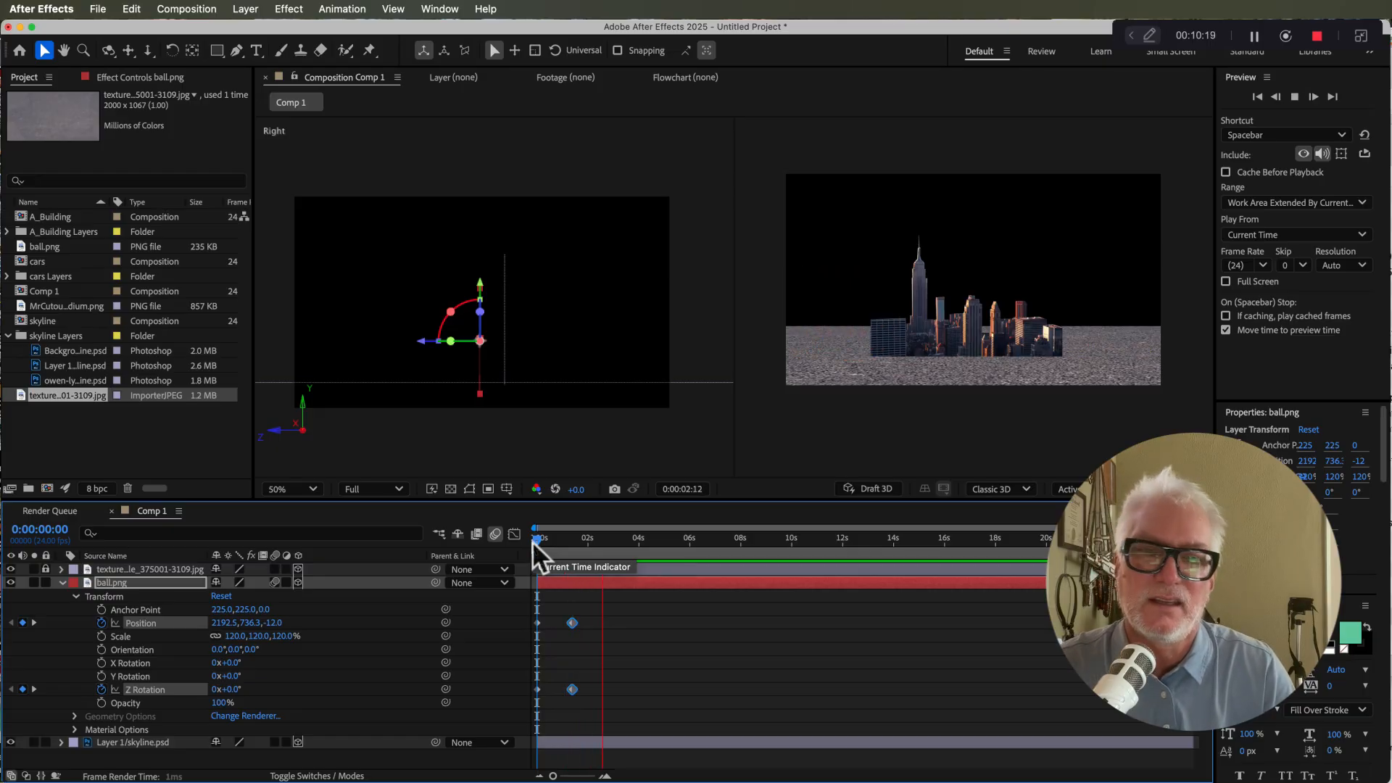
key(space)
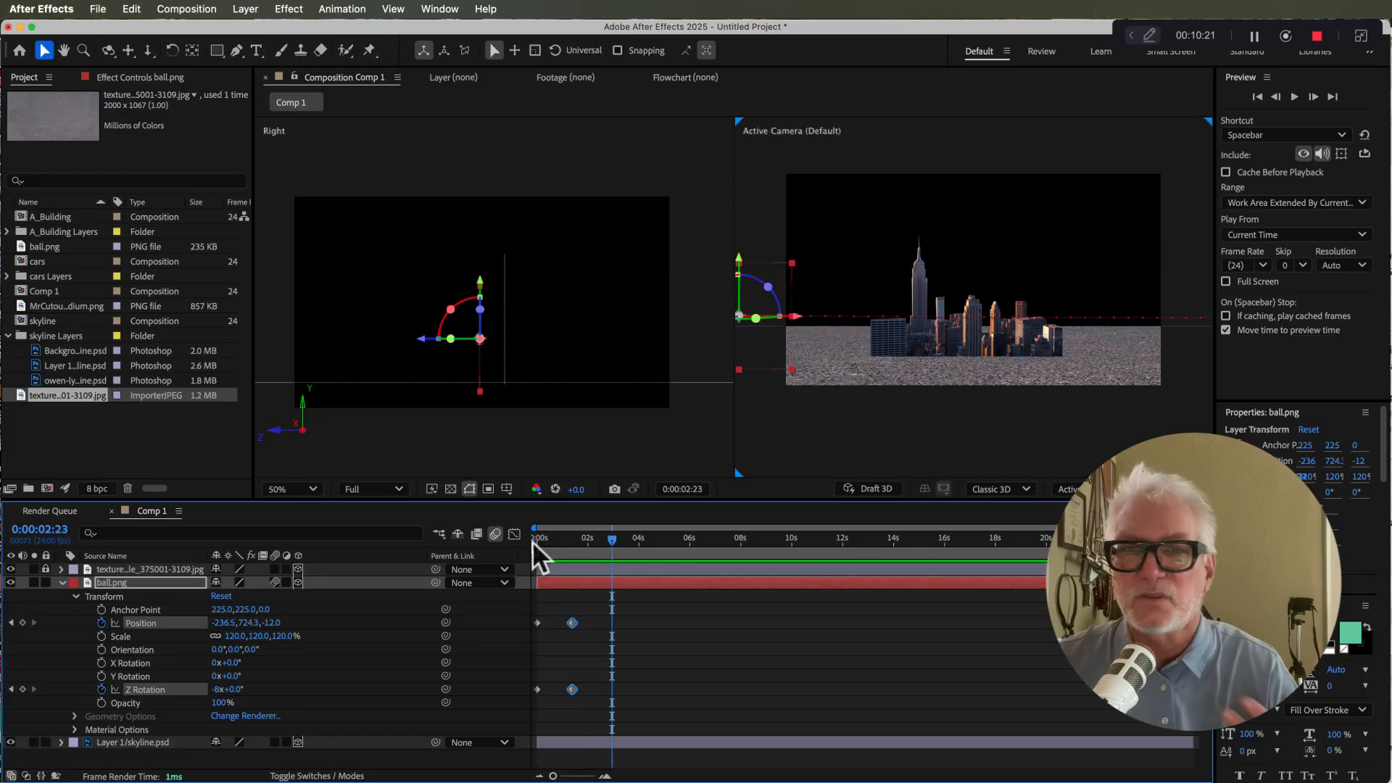